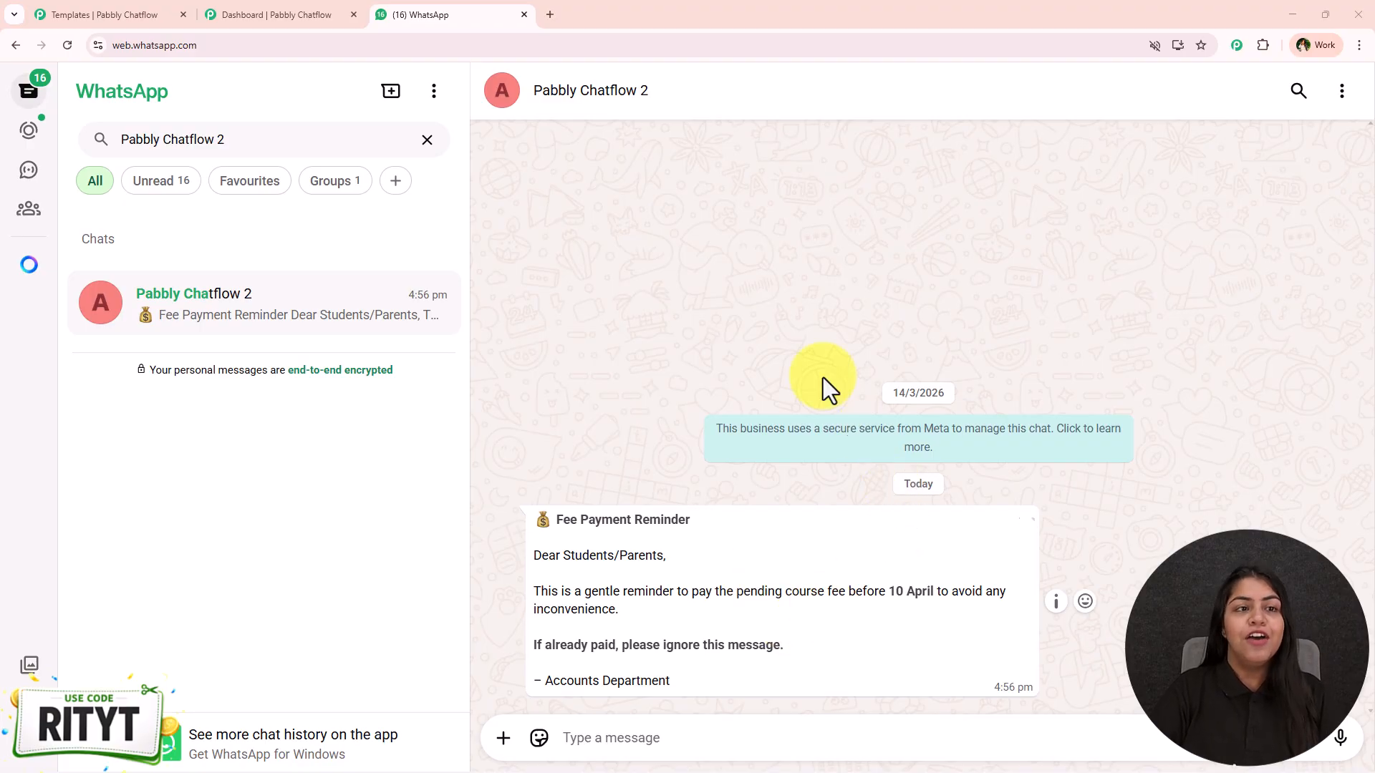
- Open pabbly.com/chatflow in a new browser tab and dismiss the limited-time offer popup
left_click(165, 15)
left_click(301, 14)
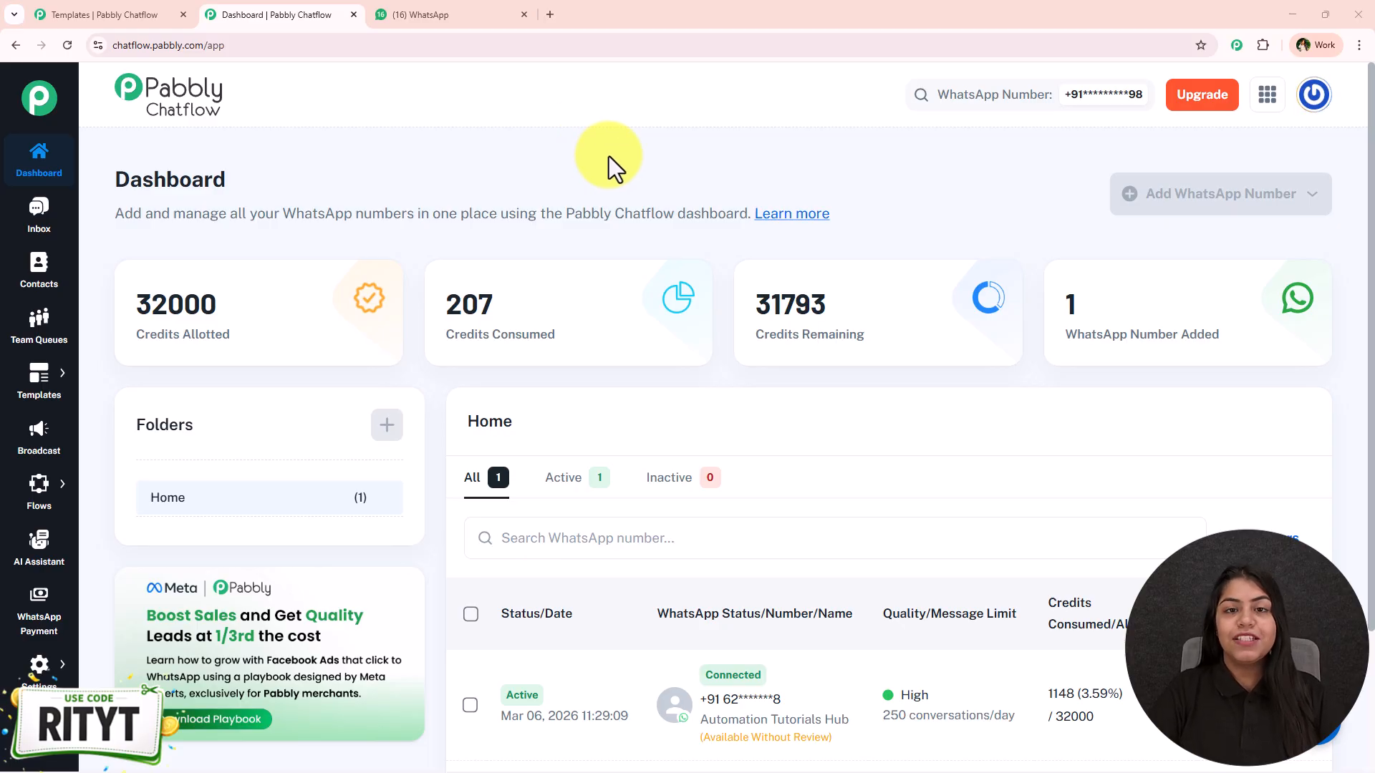
left_click(550, 15)
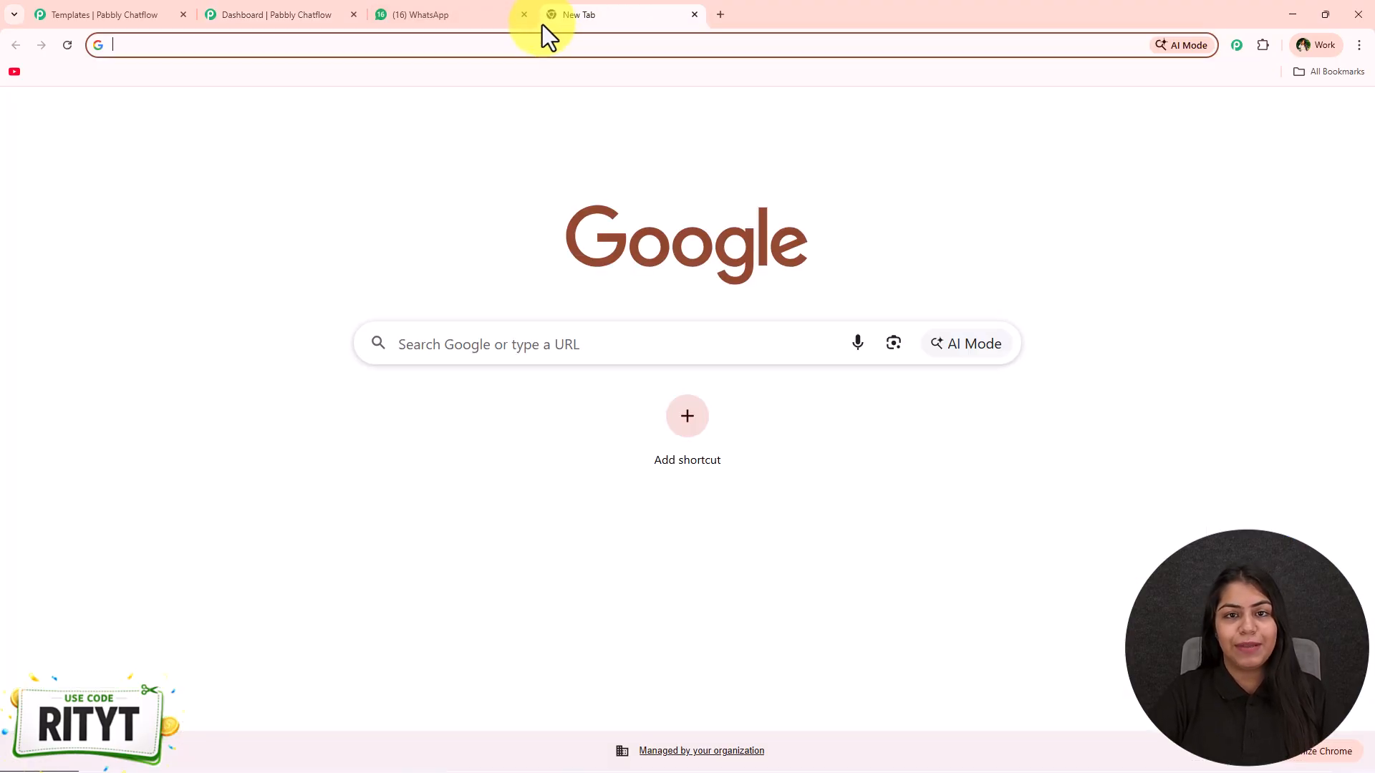
type("pabbly")
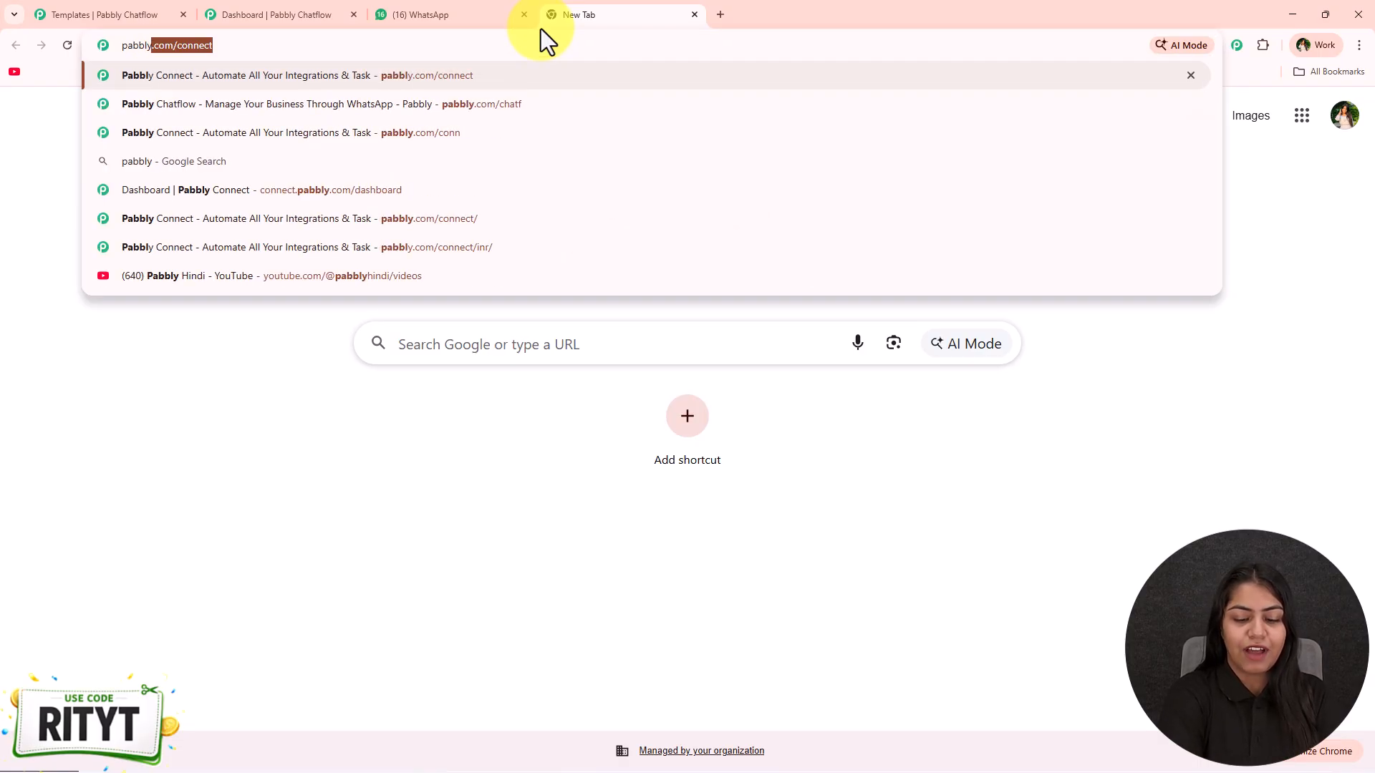
type(".com/chatflow")
key("Return")
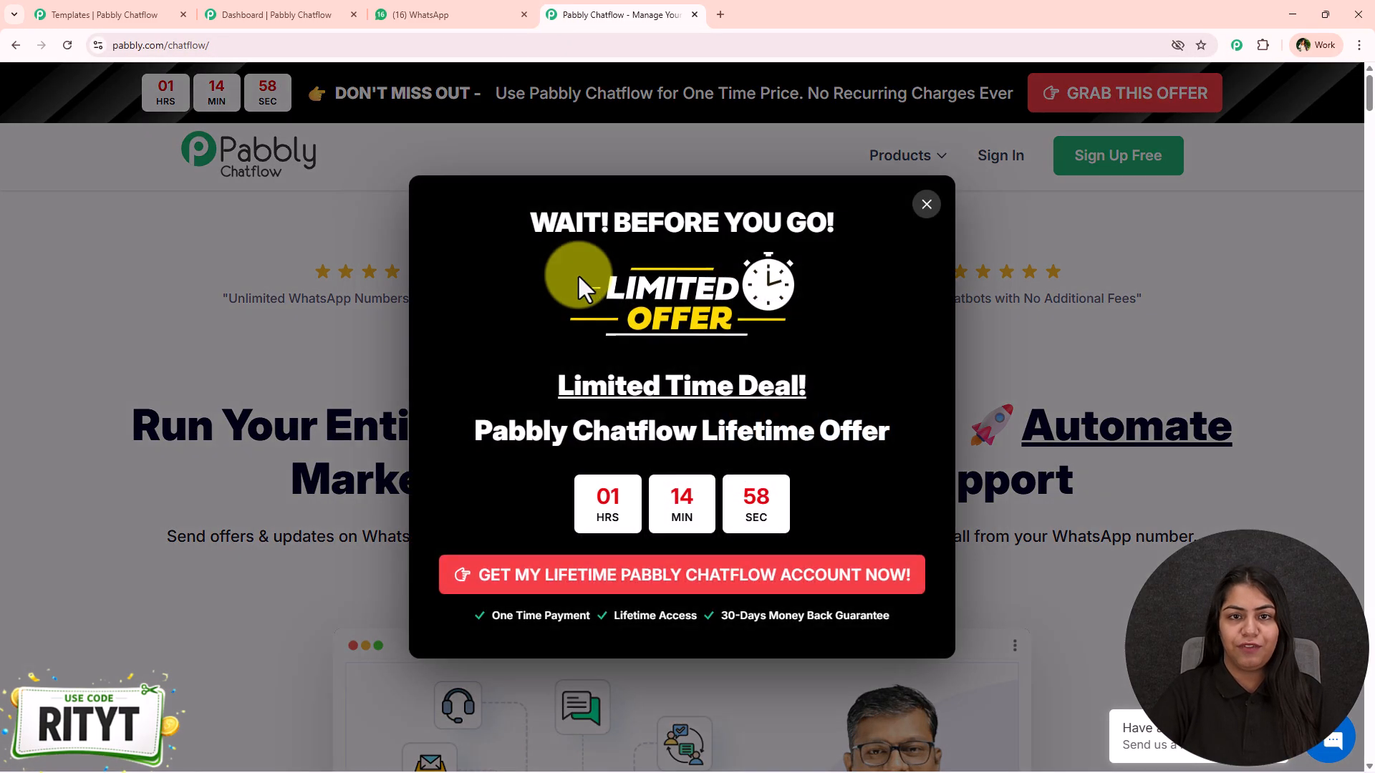
left_click(938, 203)
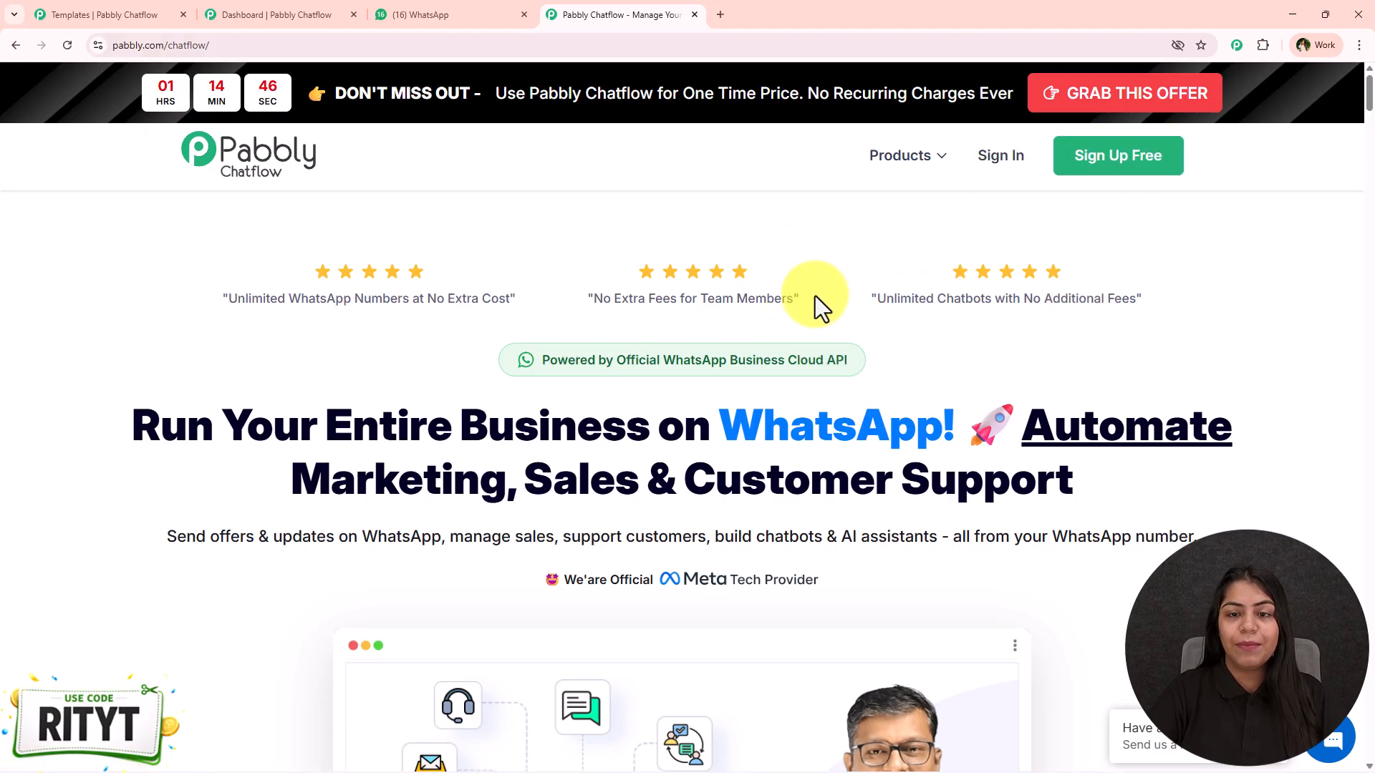
- Return to the Pabbly Chatflow dashboard and examine its credit overview, connected WhatsApp number and number selector
left_click(387, 13)
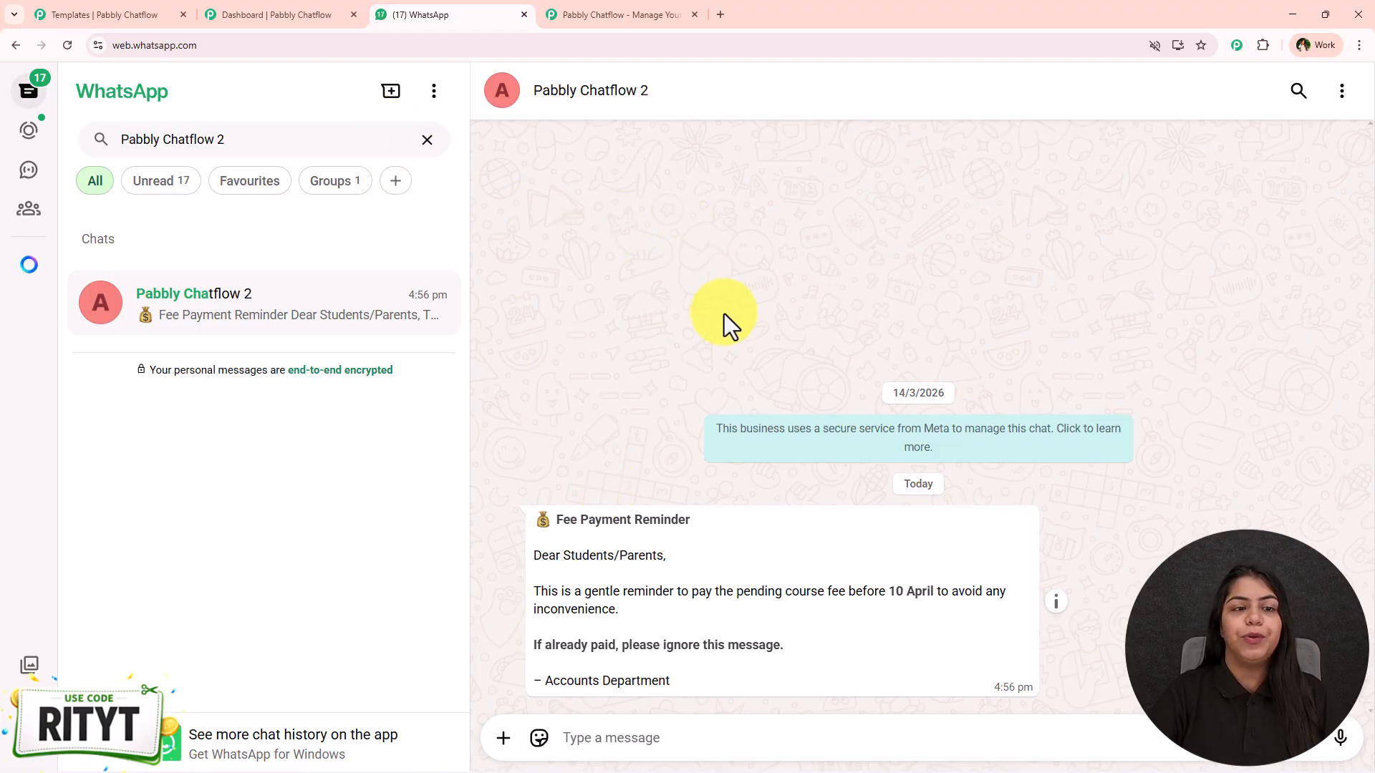
left_click(328, 2)
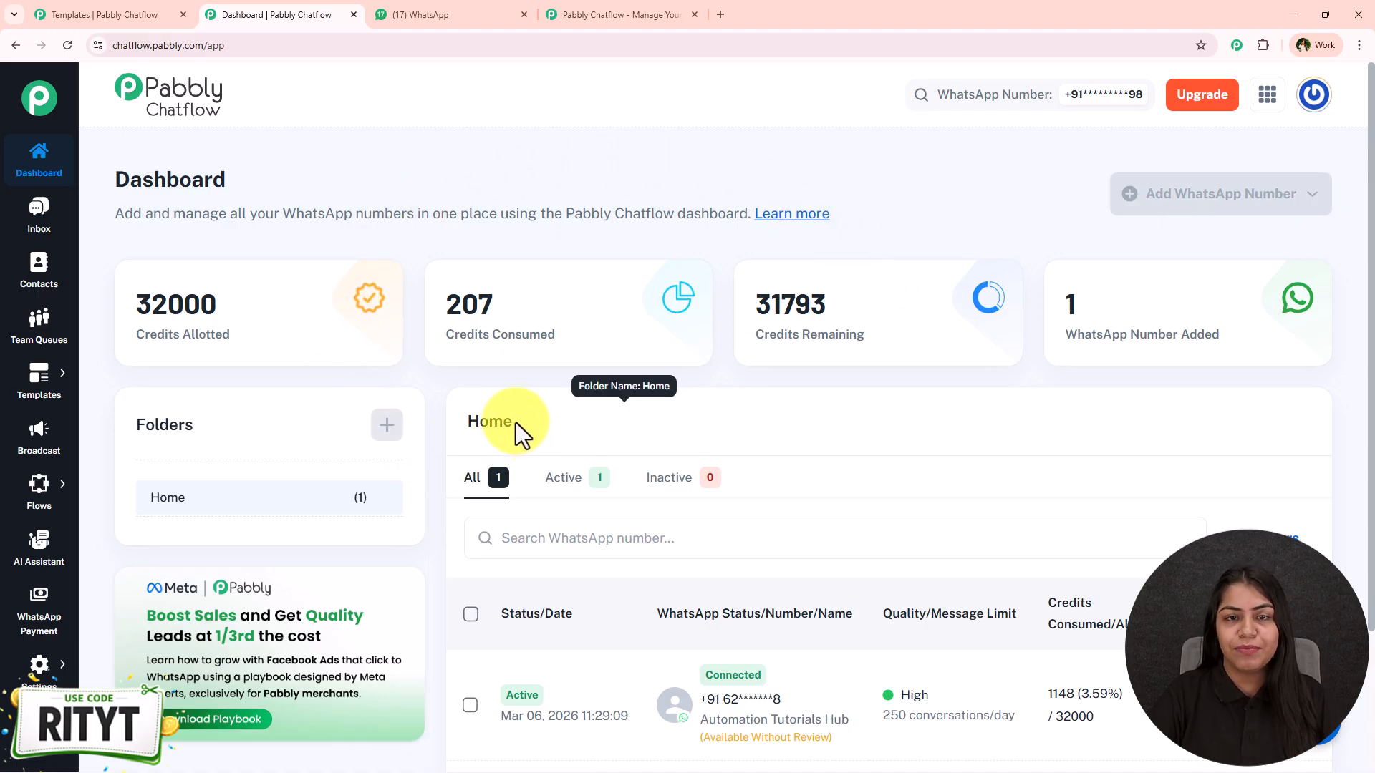
scroll(419, 494, "down", 1)
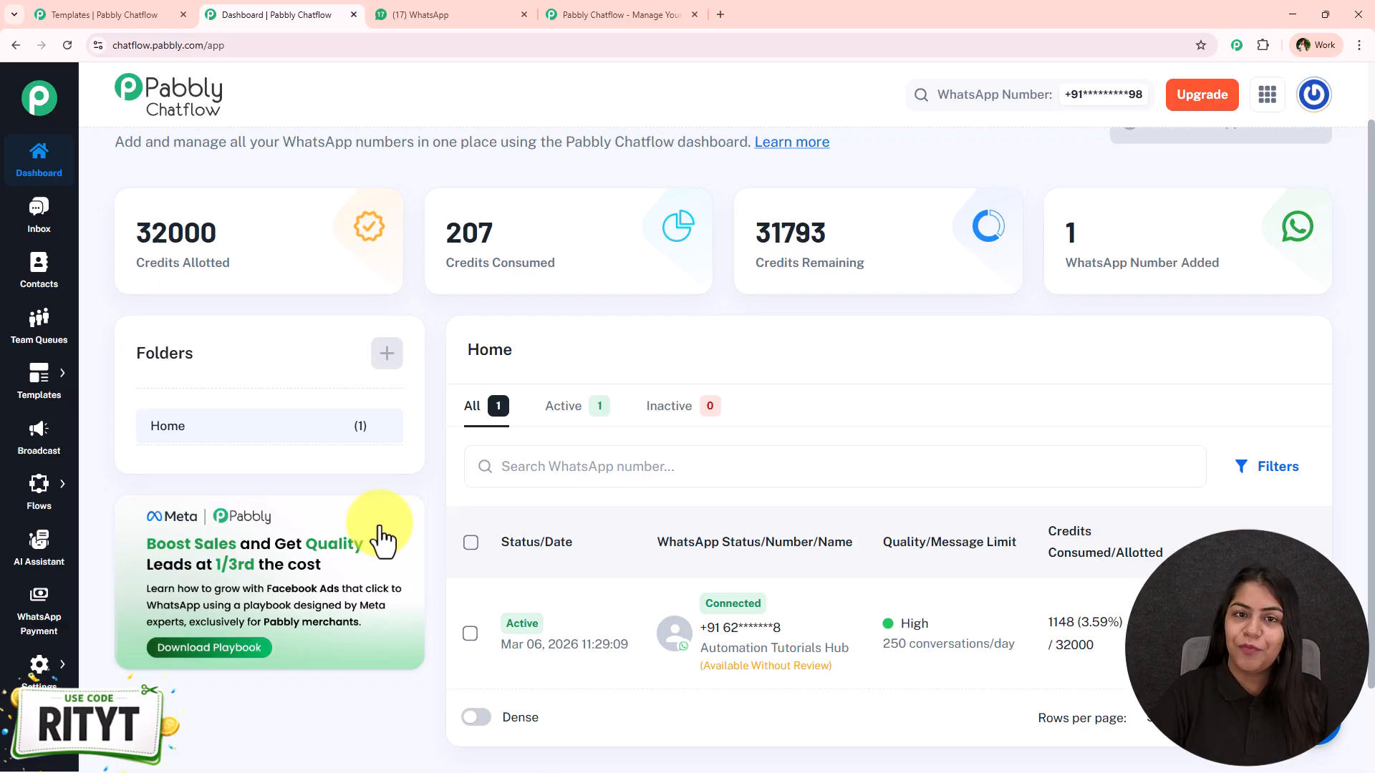
scroll(382, 544, "up", 1)
mouse_move(682, 341)
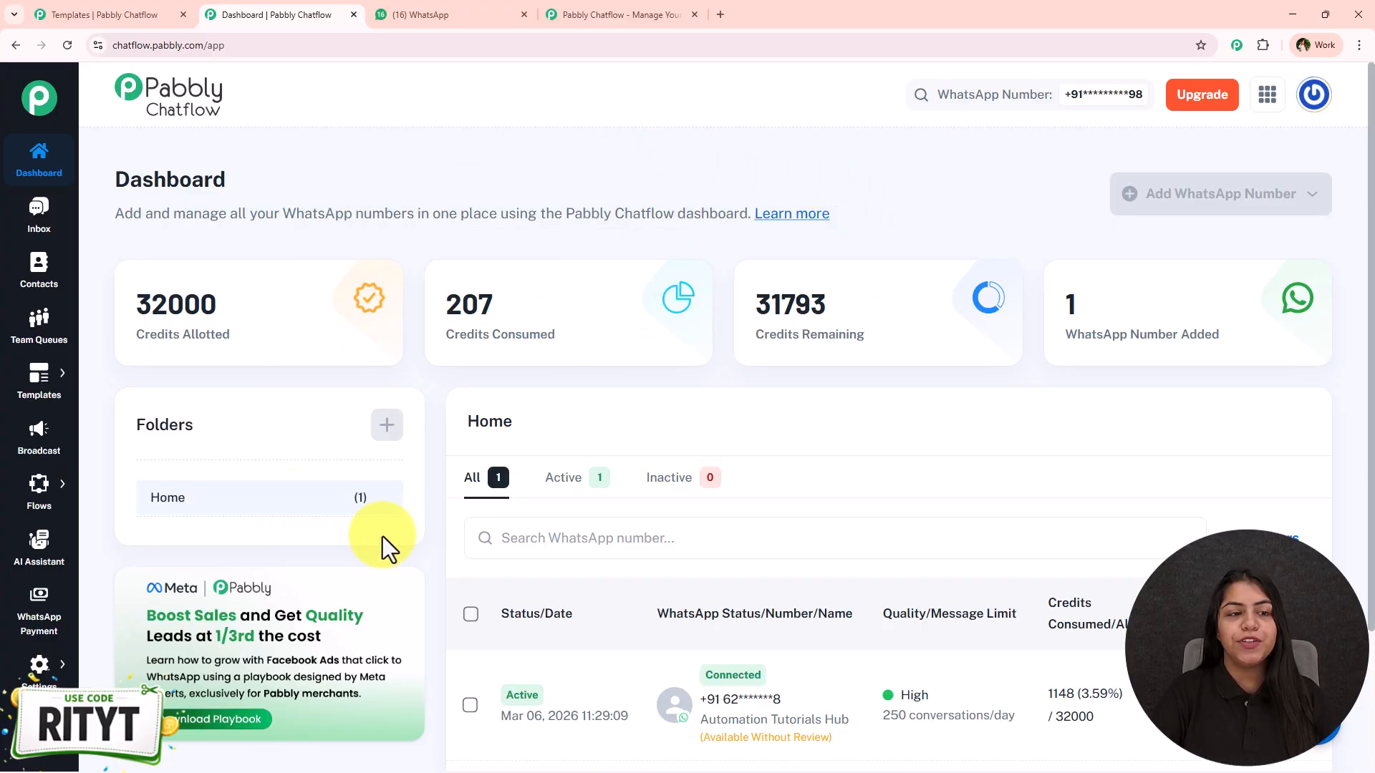
left_click_drag(118, 181, 275, 187)
left_click(275, 186)
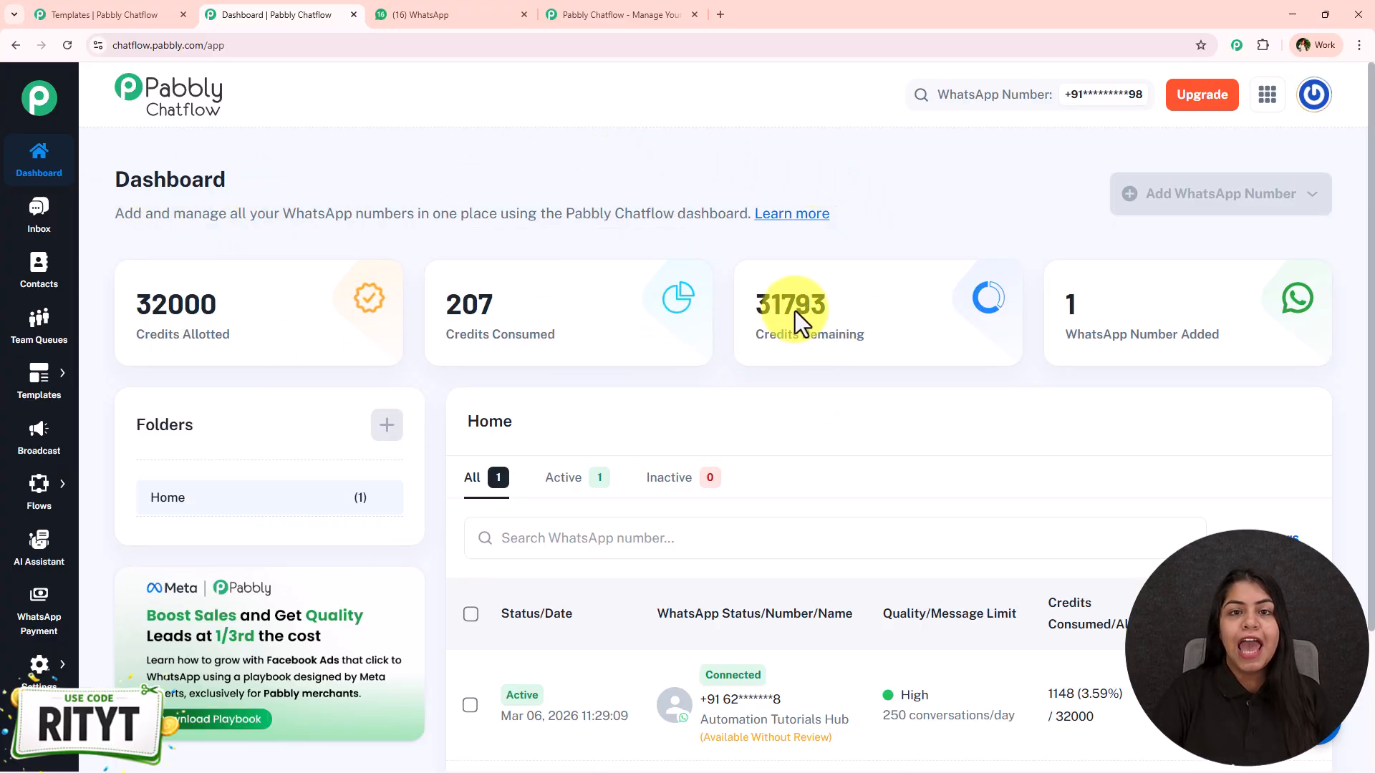
scroll(741, 397, "down", 2)
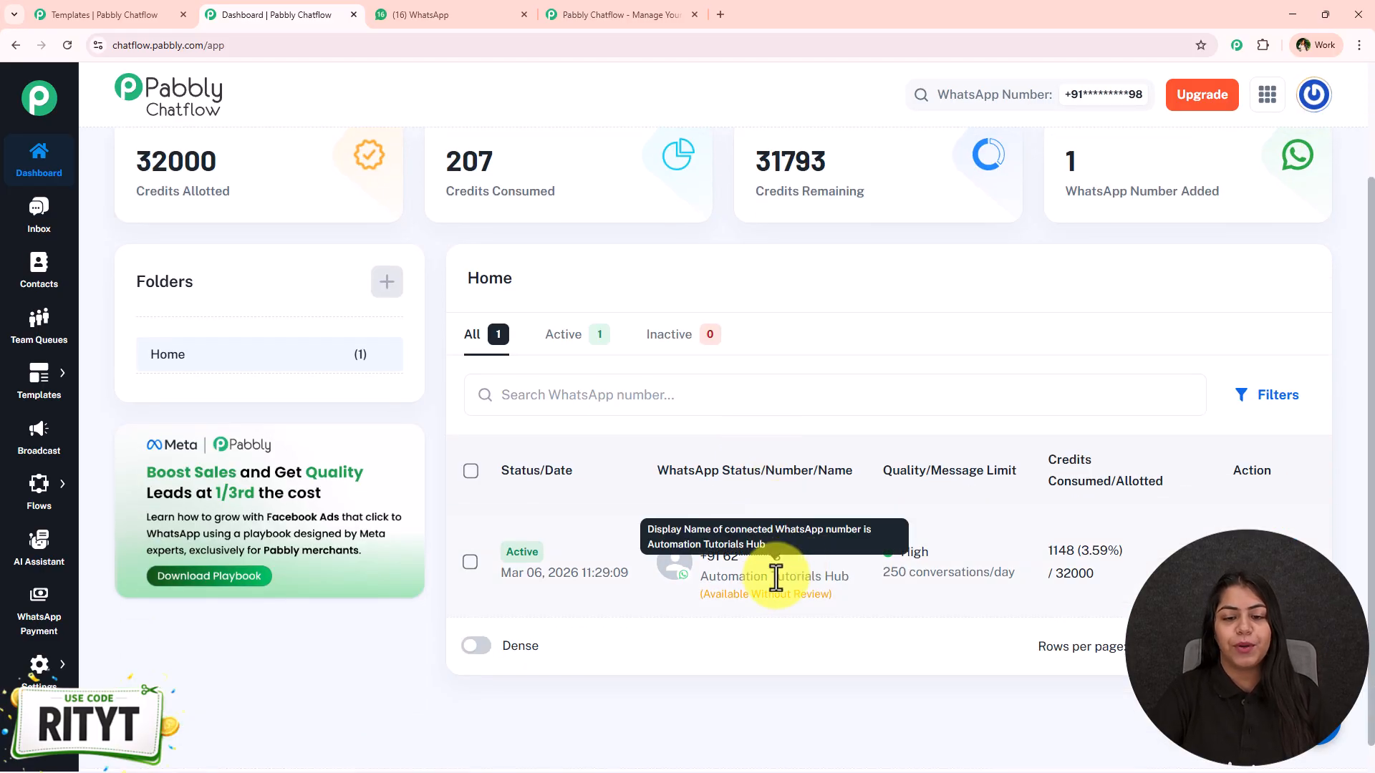
scroll(1035, 569, "up", 2)
left_click(1096, 100)
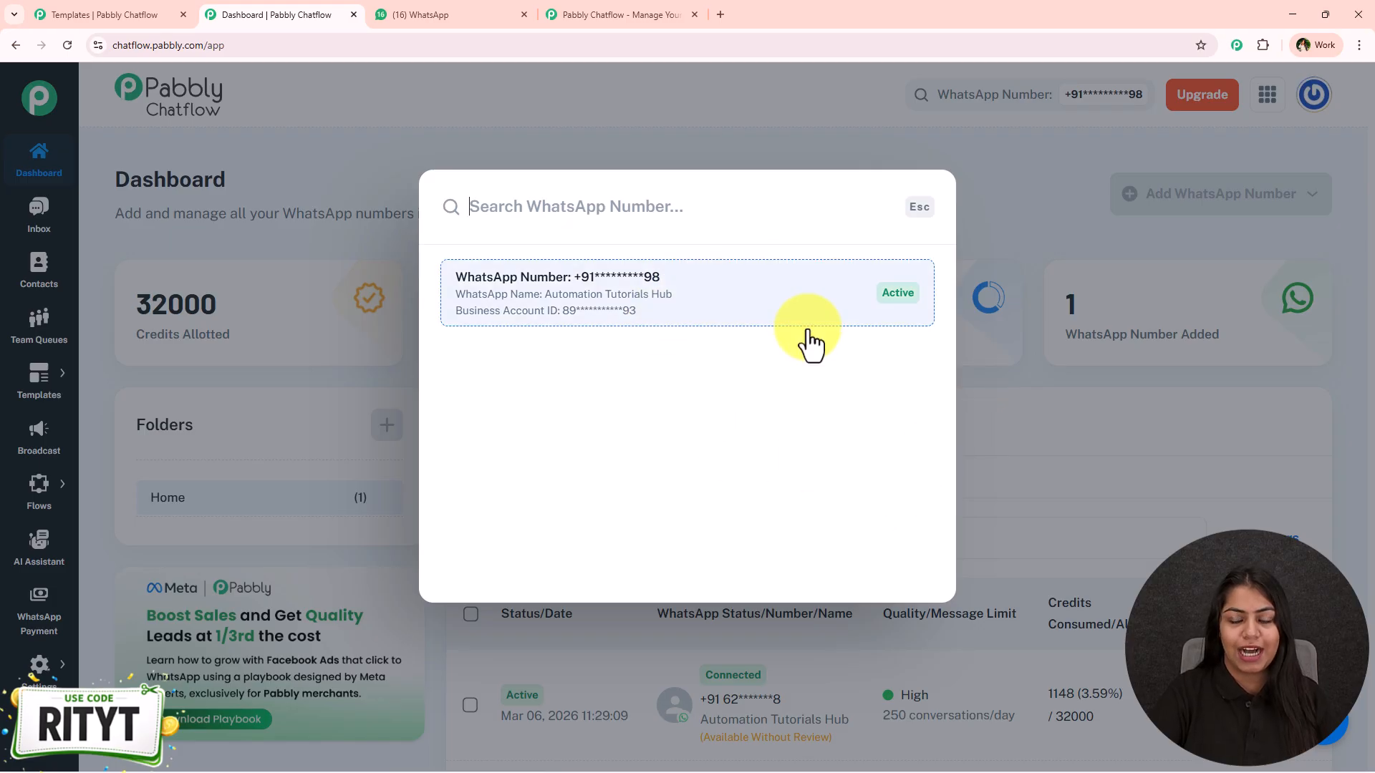
left_click(998, 378)
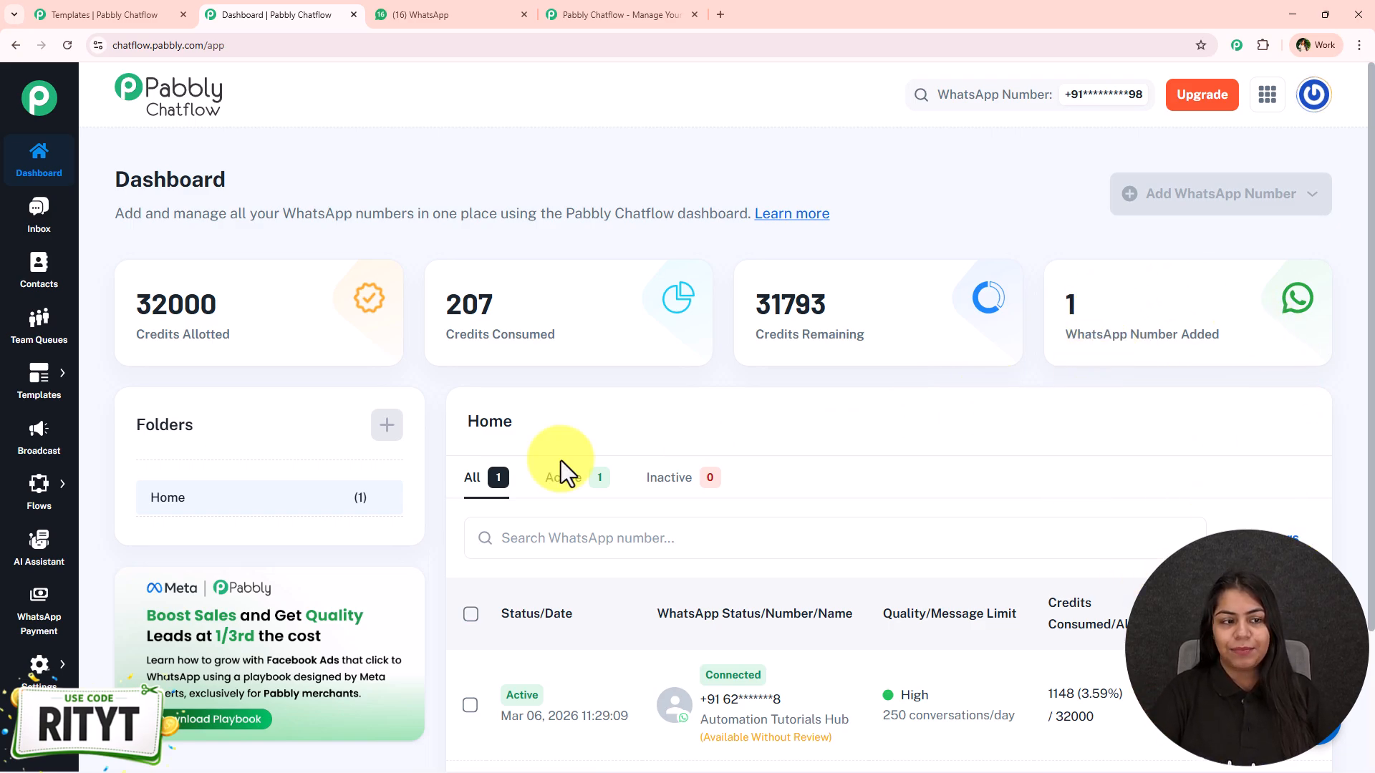
- Start a new broadcast with the type Broadcast Campaign and name it Students
left_click(40, 450)
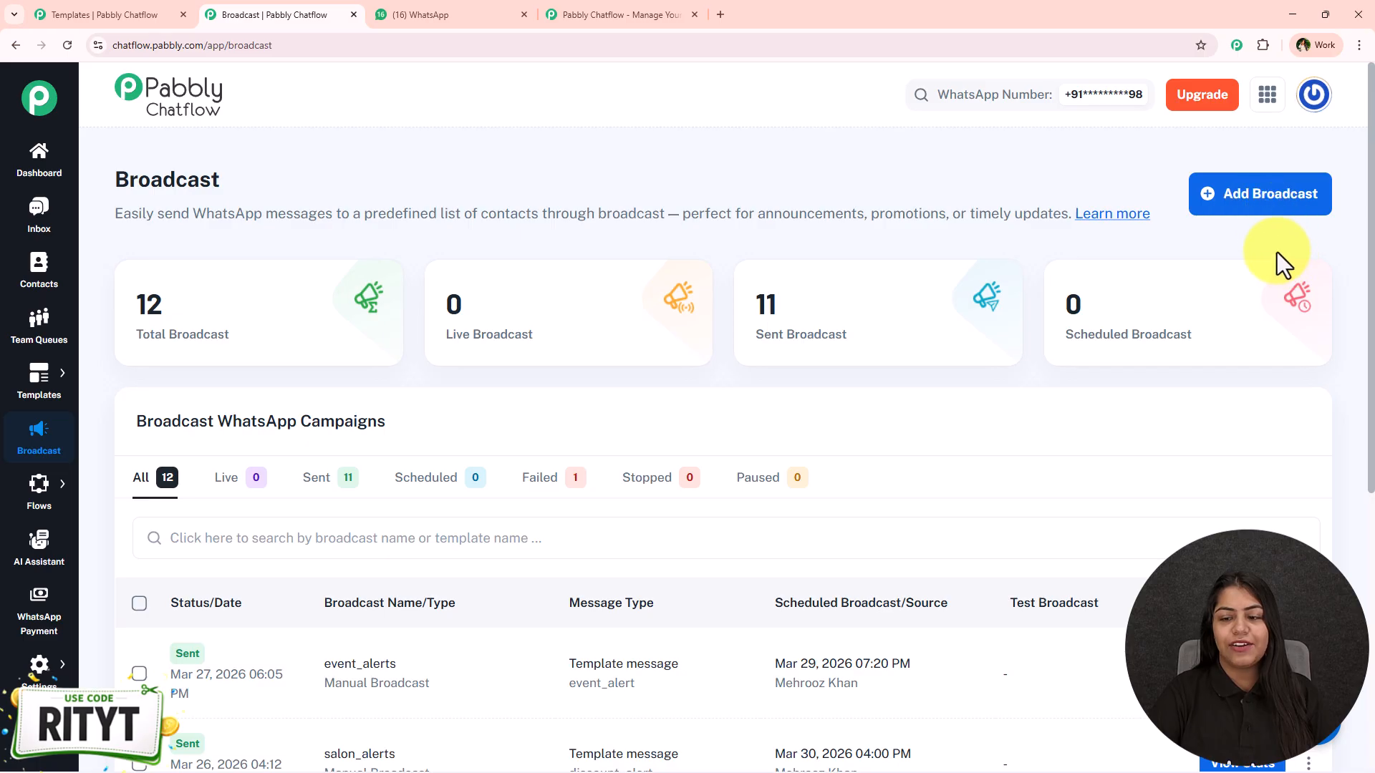
left_click(1242, 228)
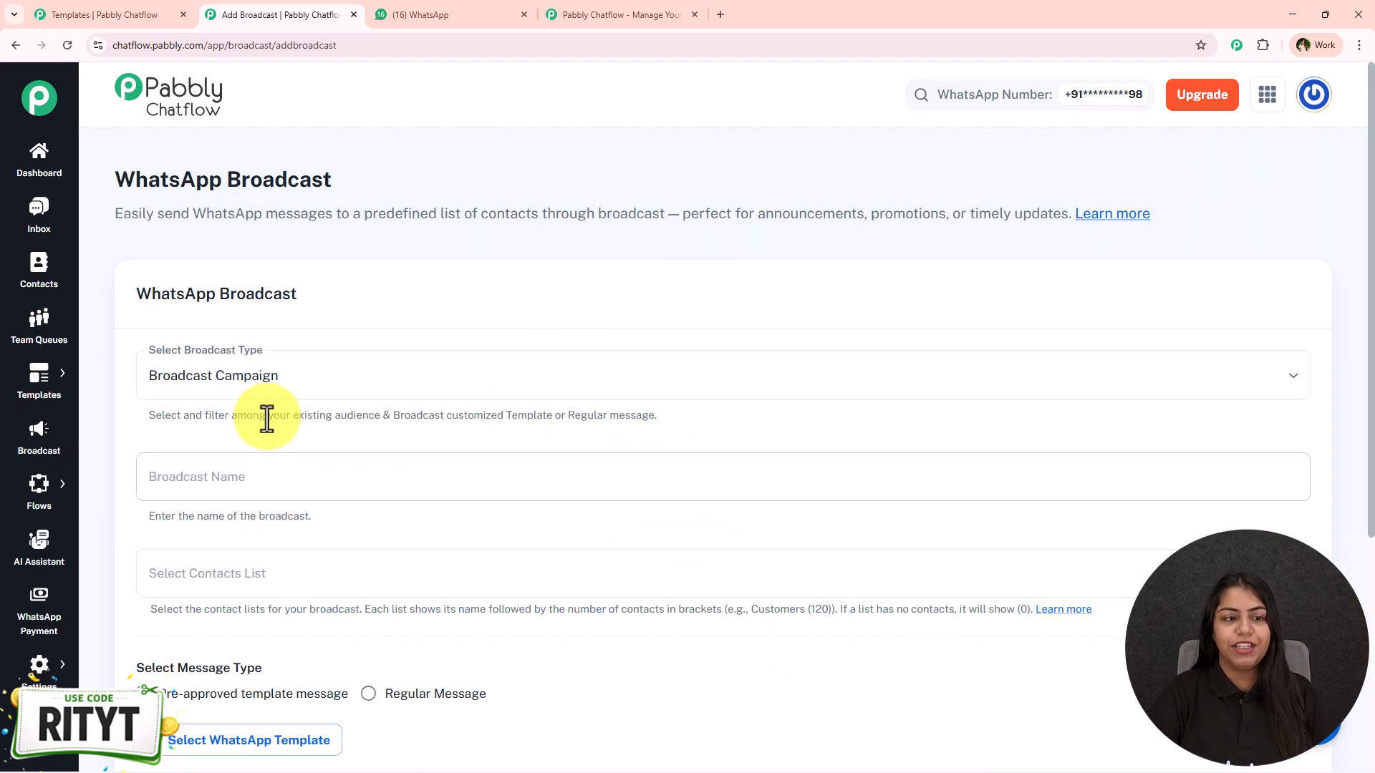
left_click(275, 392)
left_click(252, 463)
left_click(246, 463)
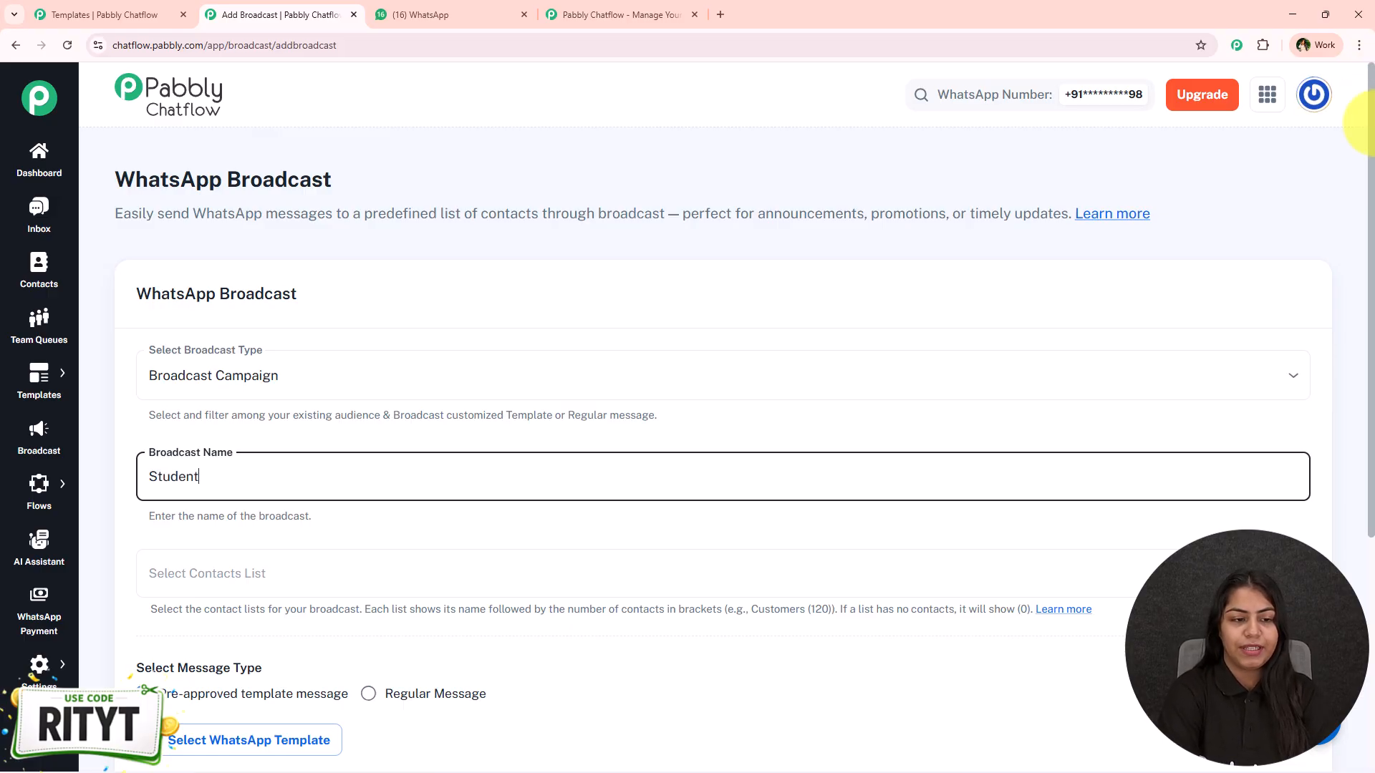
scroll(1316, 183, "down", 2)
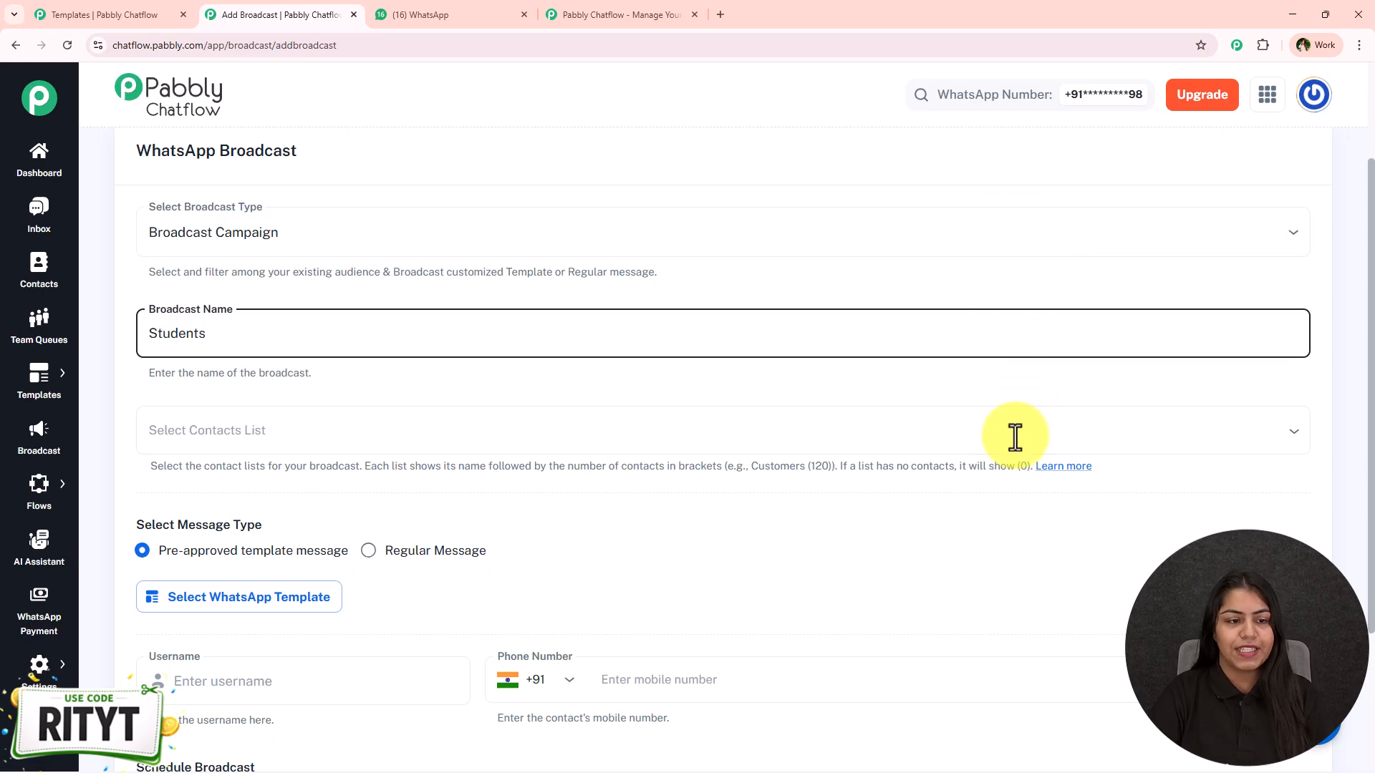
left_click(967, 448)
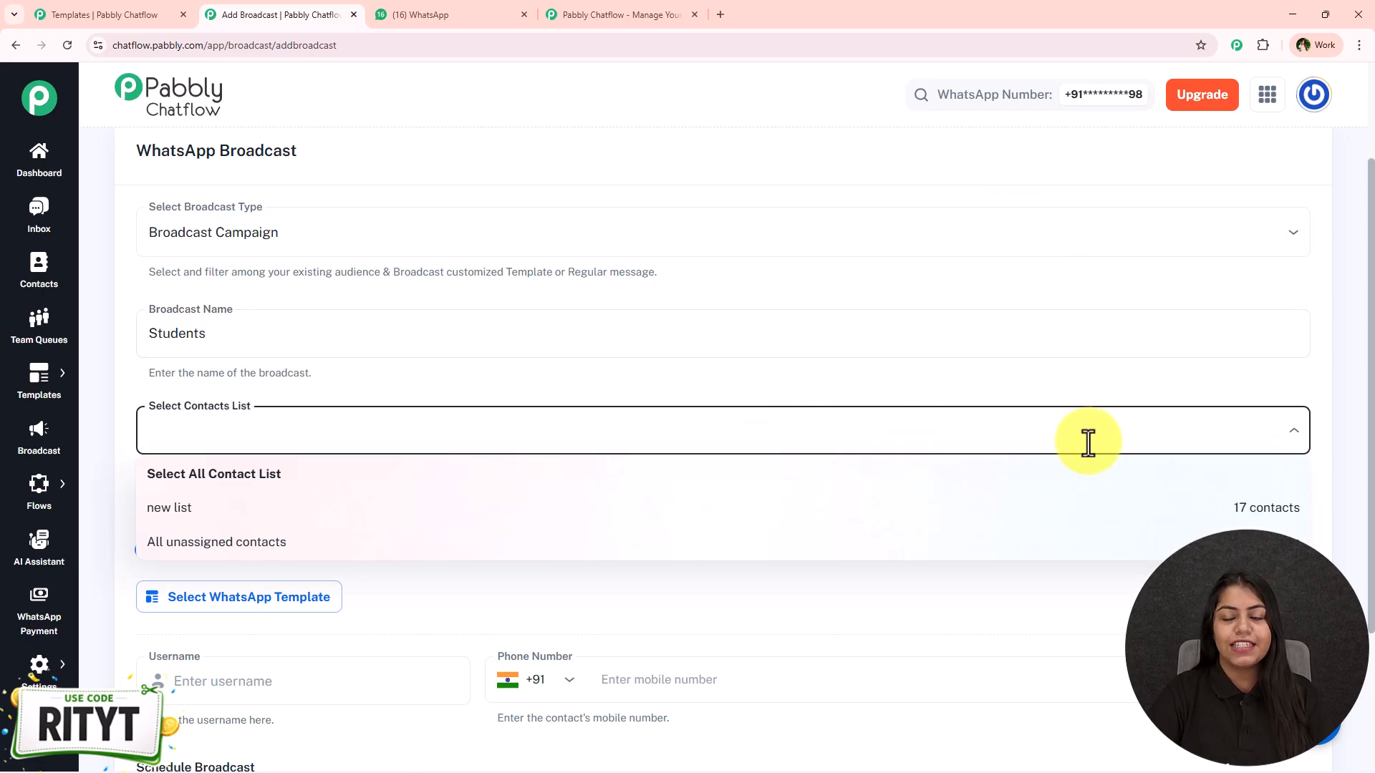
left_click(577, 512)
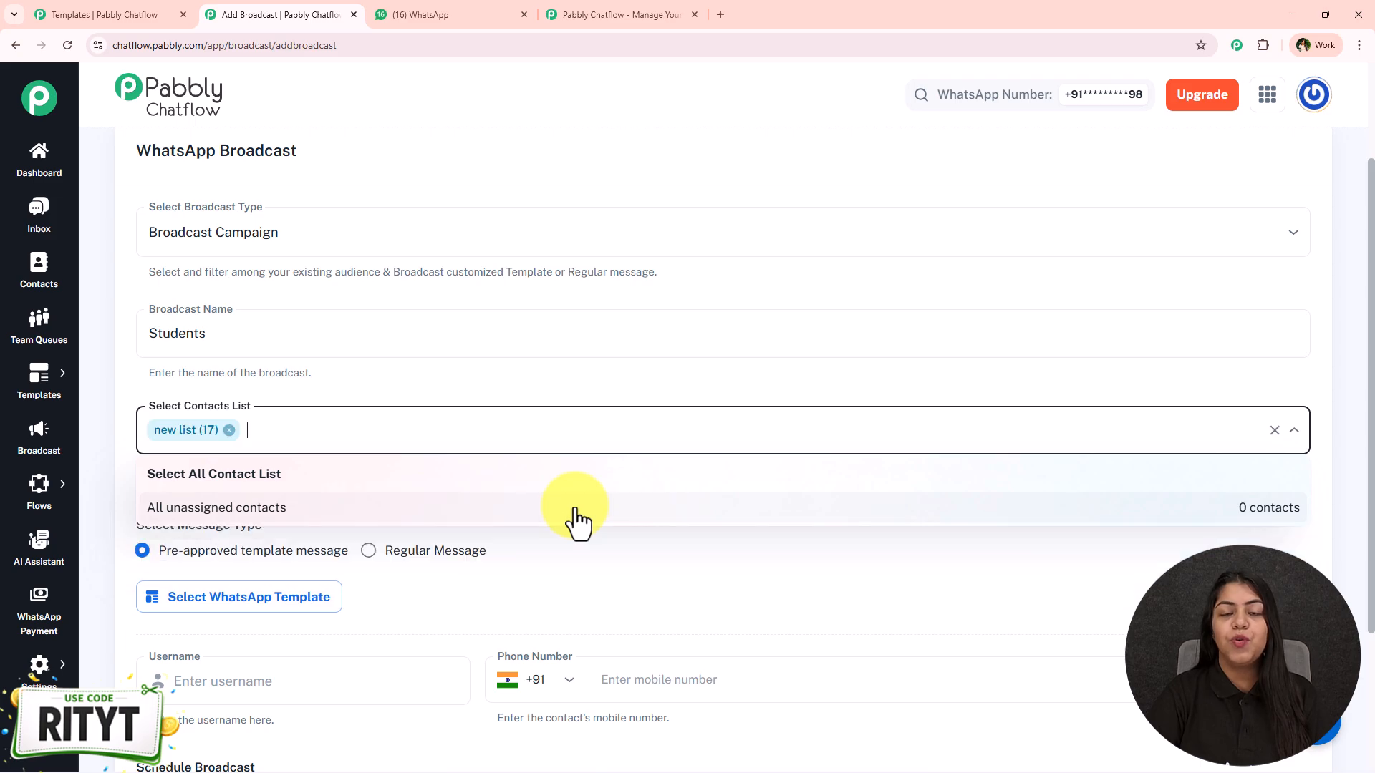
left_click(599, 445)
key("BackSpace")
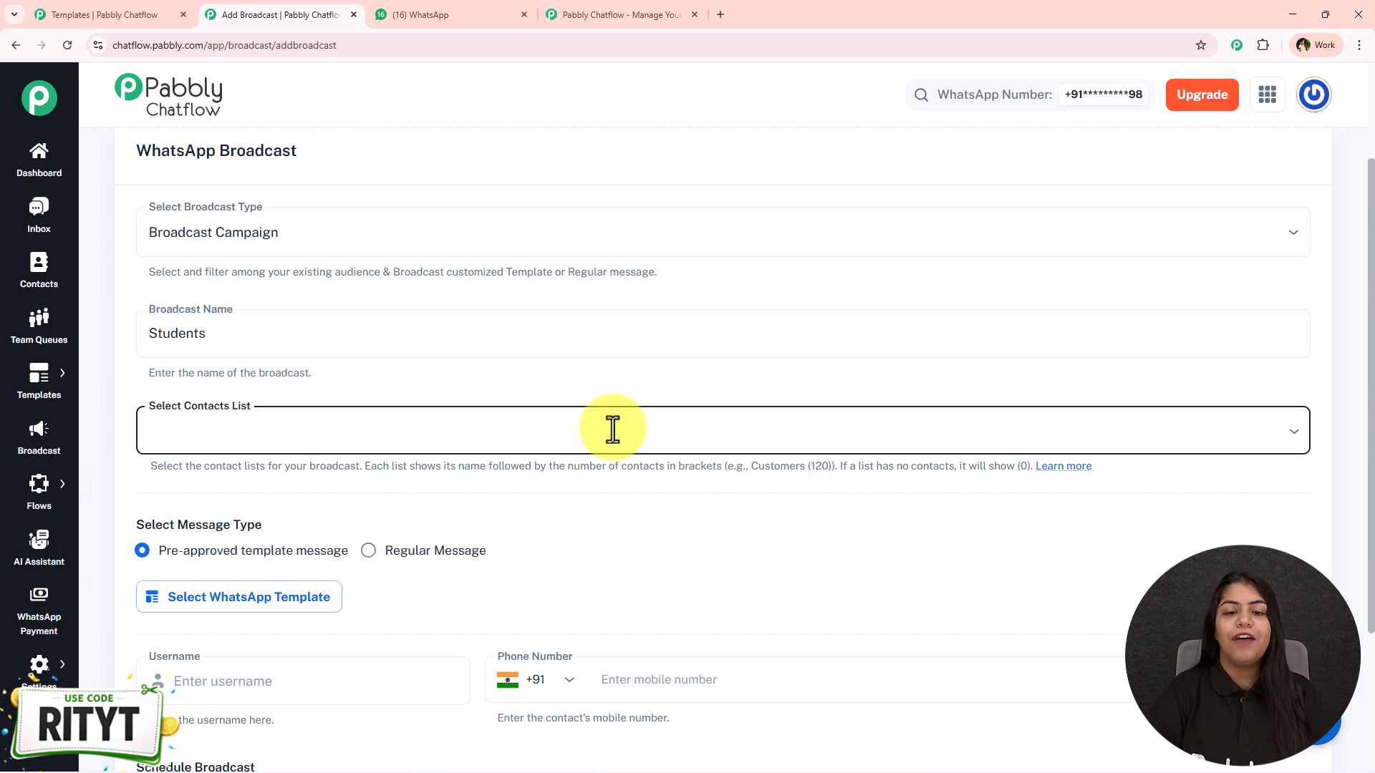
left_click(641, 389)
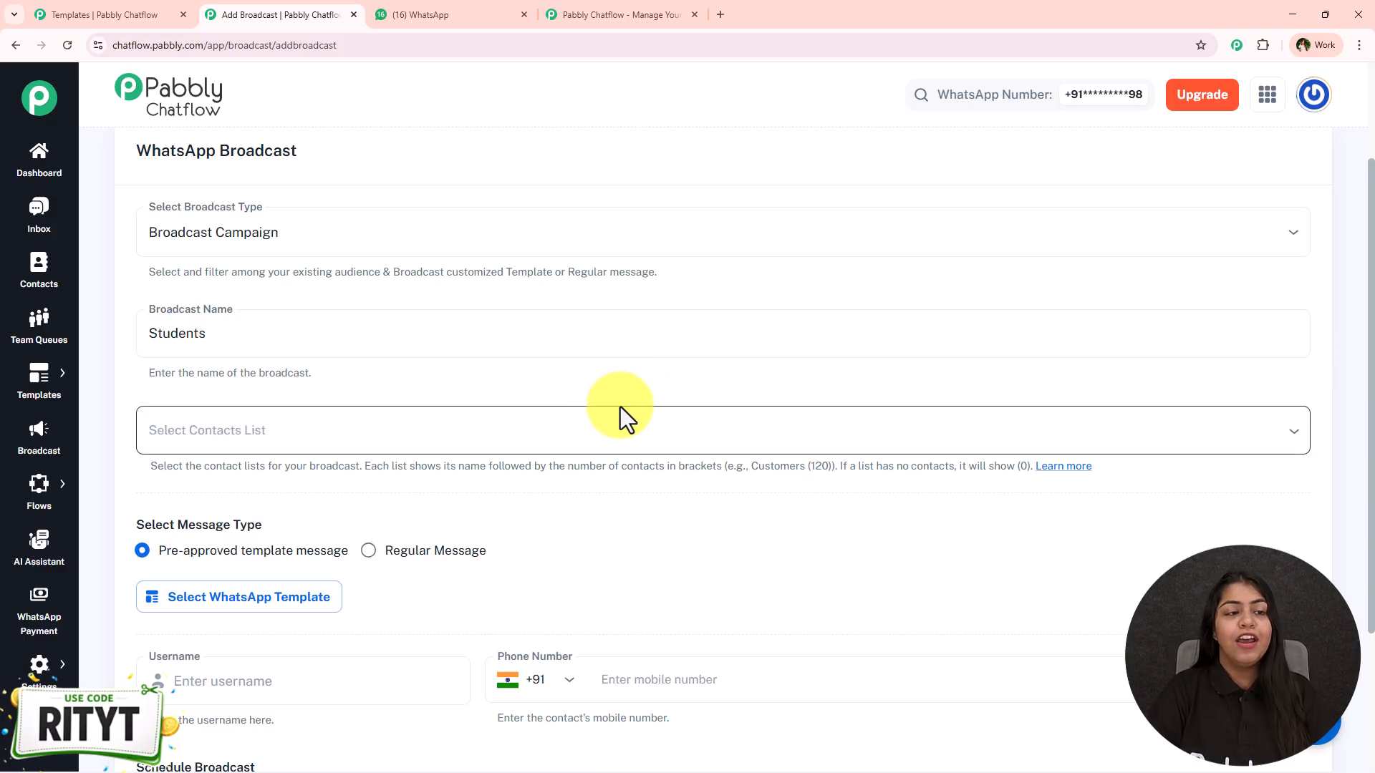
- Go to the Contacts page in the other Chatflow tab and examine the form for adding a single contact
left_click(94, 12)
left_click(32, 270)
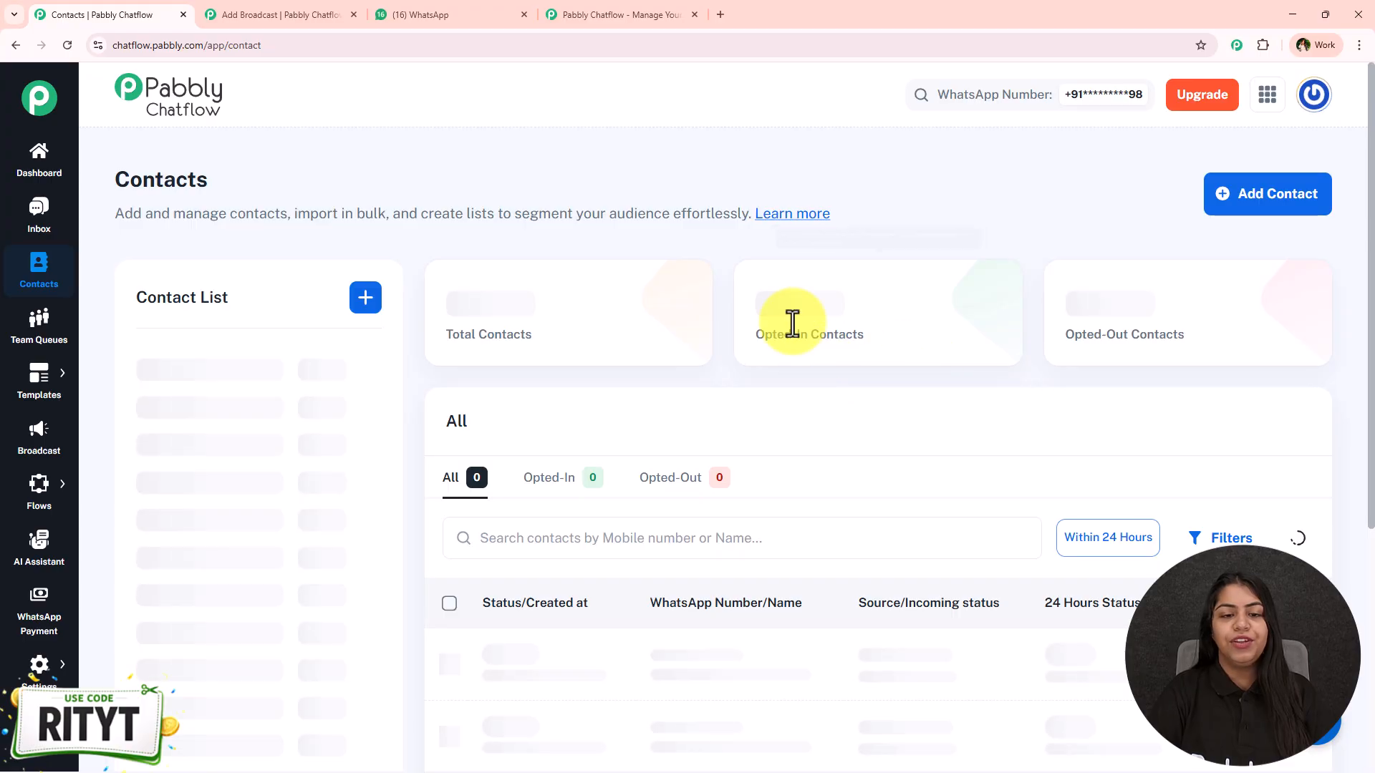
left_click(1311, 197)
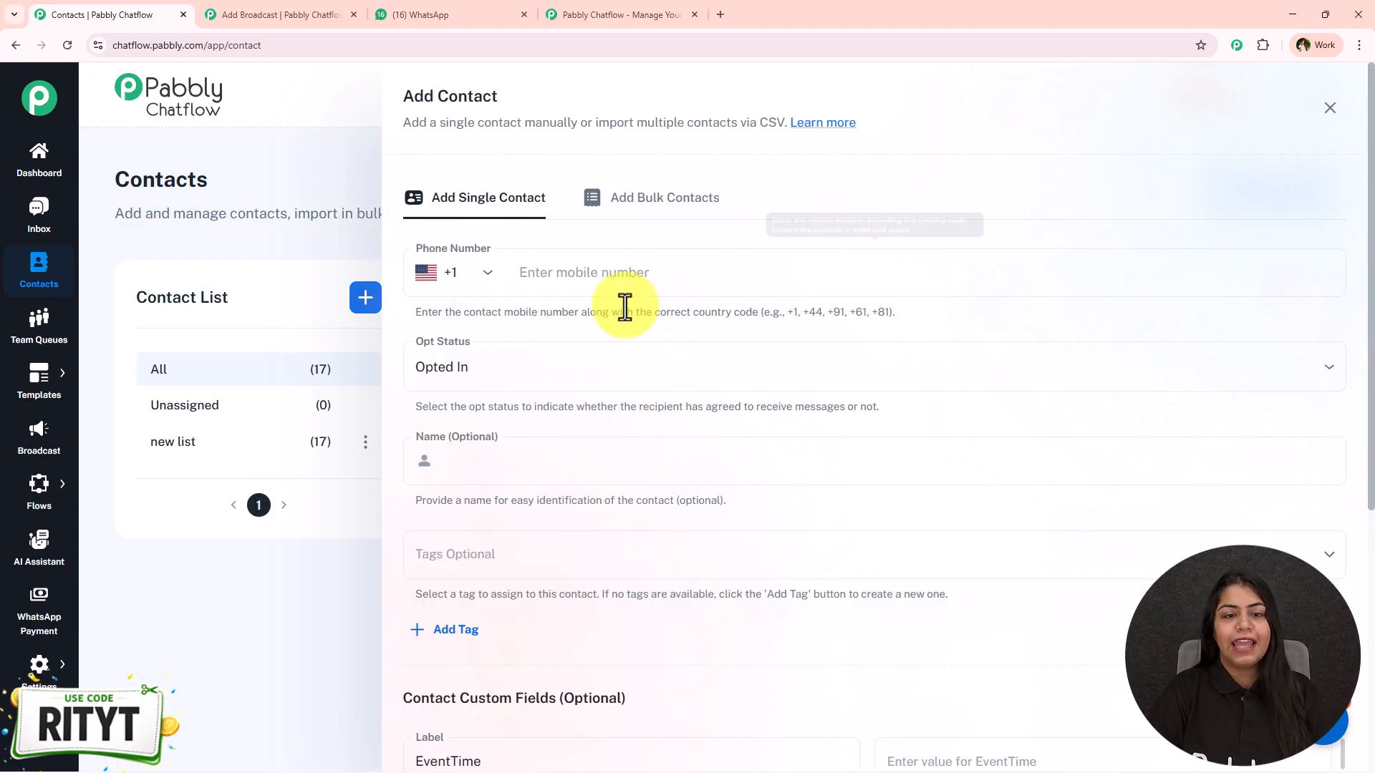
scroll(634, 505, "down", 6)
scroll(643, 582, "up", 8)
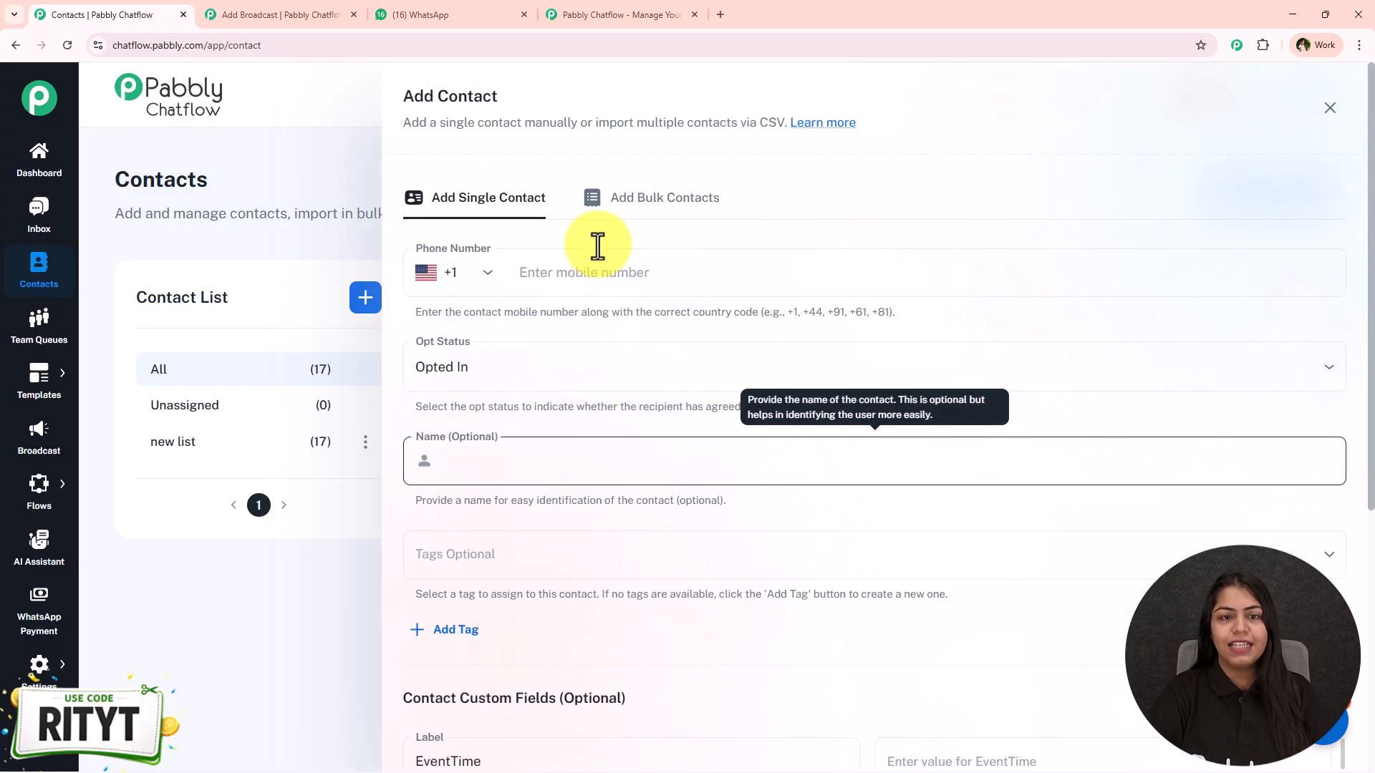
- Examine the bulk contact options for CSV upload and duplicate records, and close the Add Contact form without adding anything
left_click(630, 197)
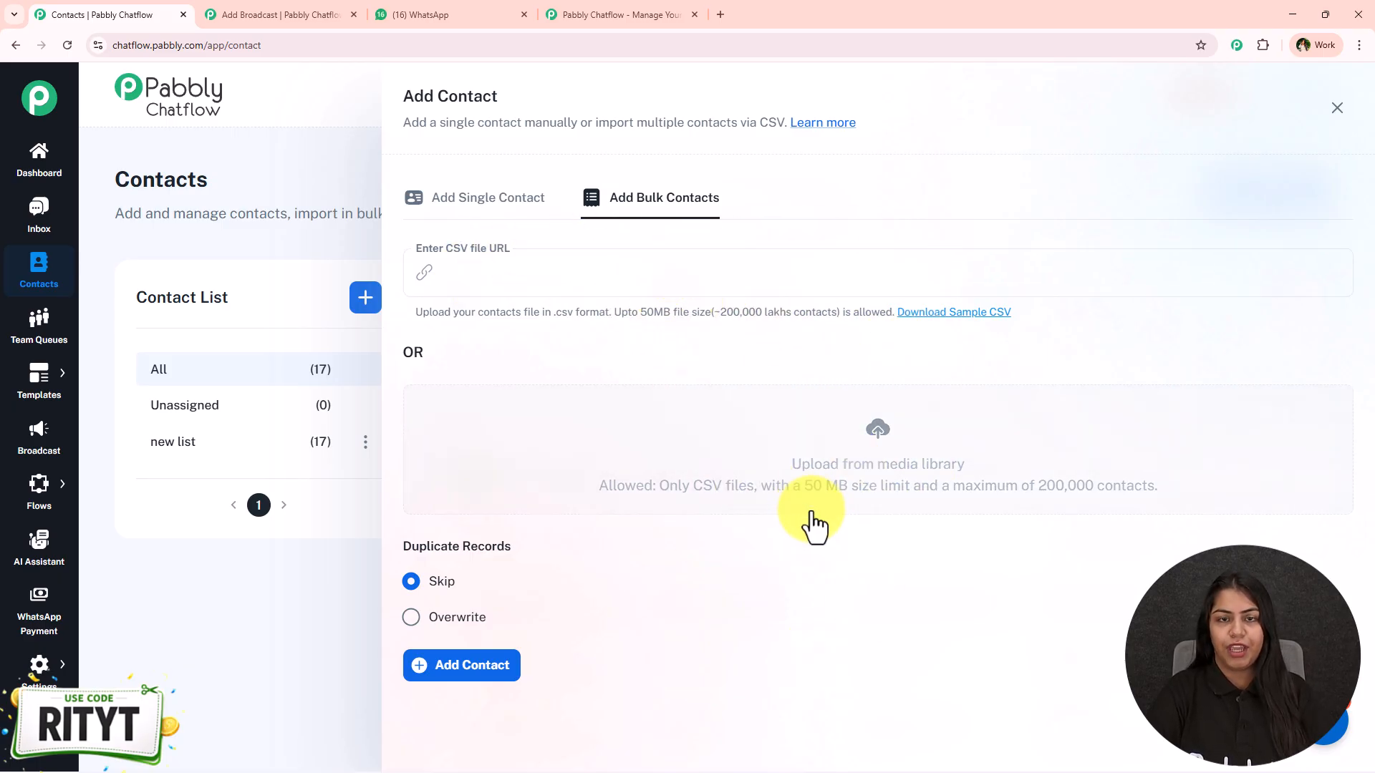
left_click_drag(676, 528, 685, 647)
left_click(685, 647)
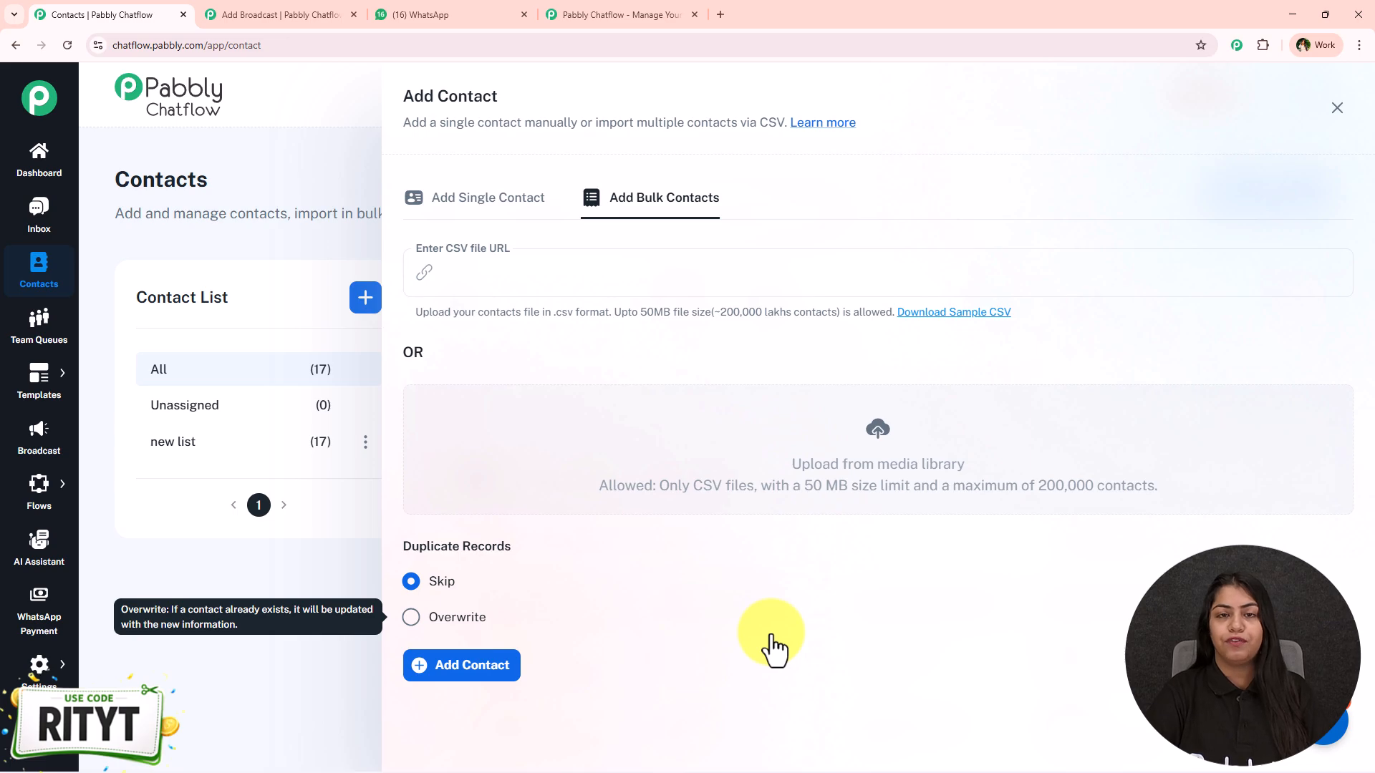
left_click_drag(1206, 506, 764, 464)
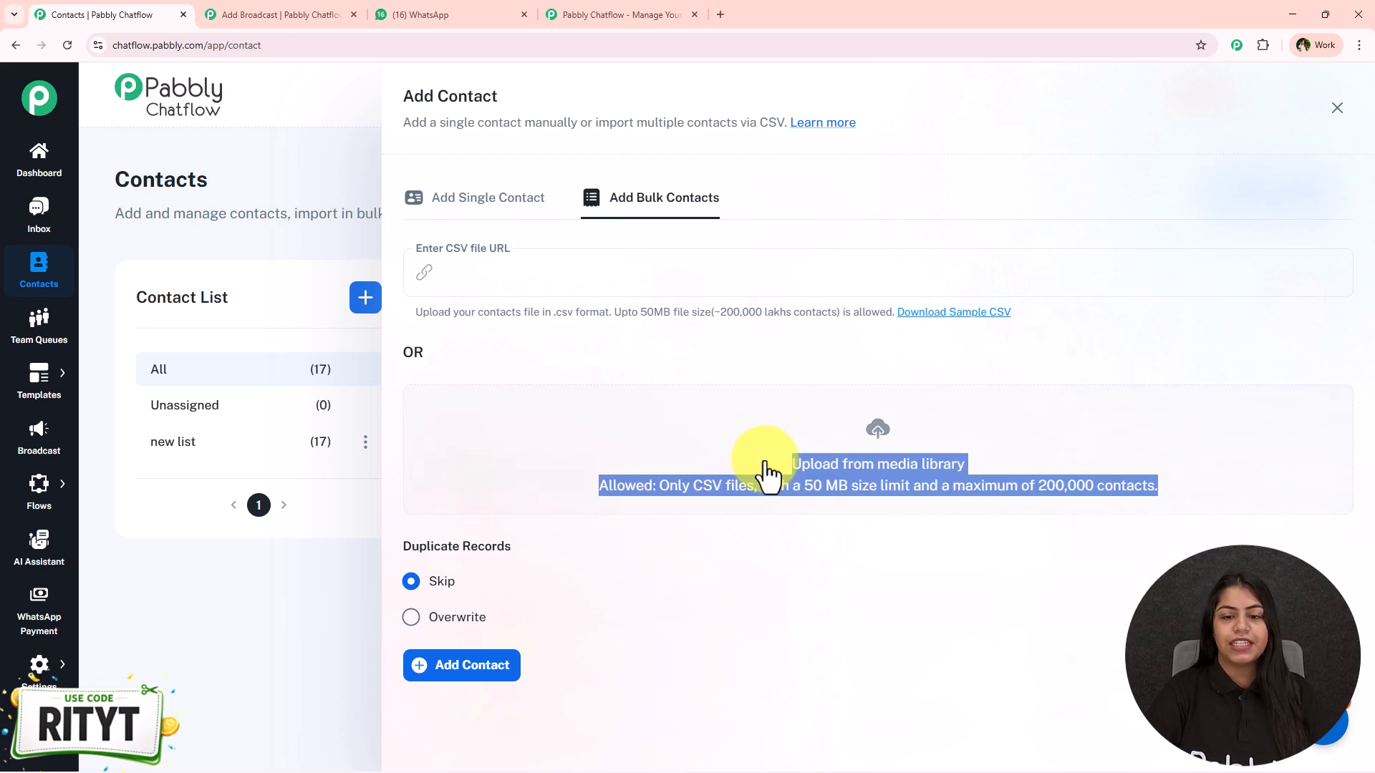
left_click(765, 473)
left_click(1098, 135)
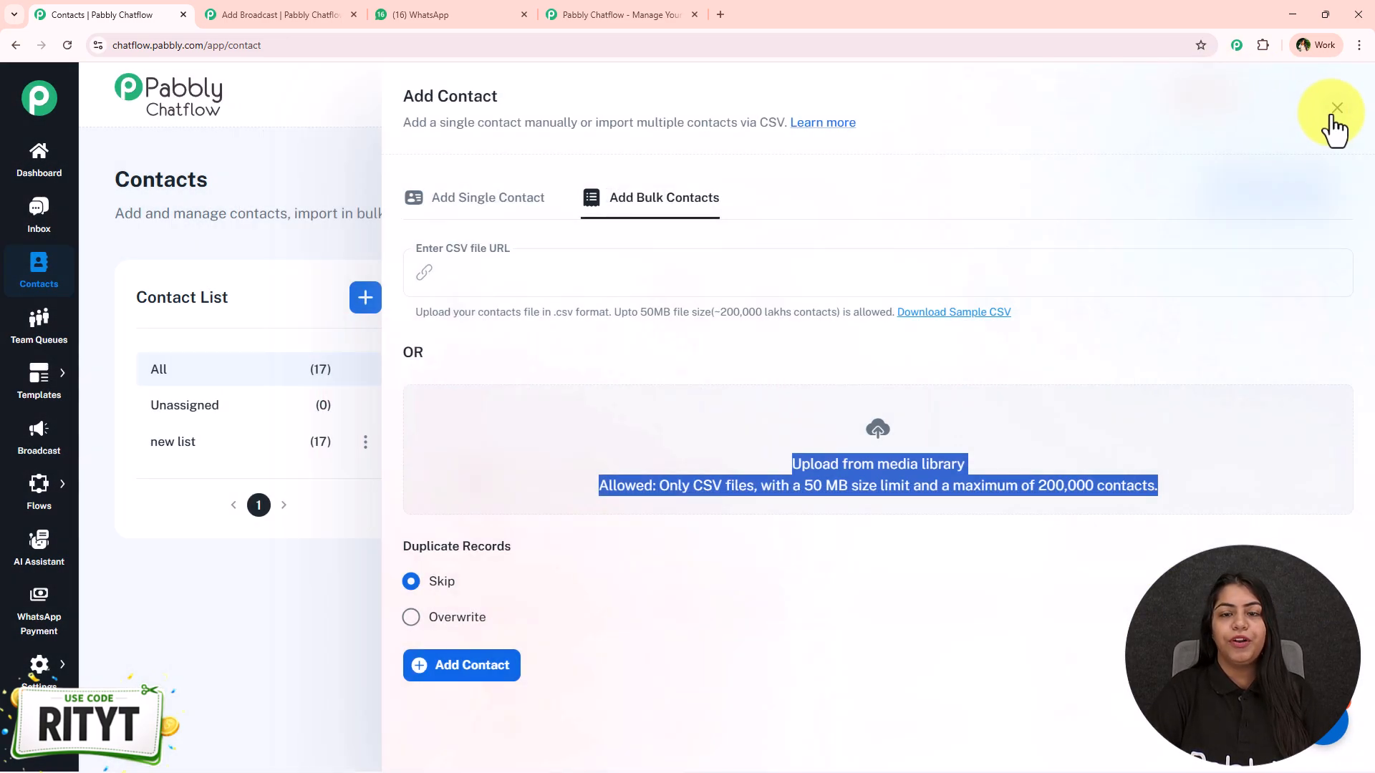
left_click(1336, 109)
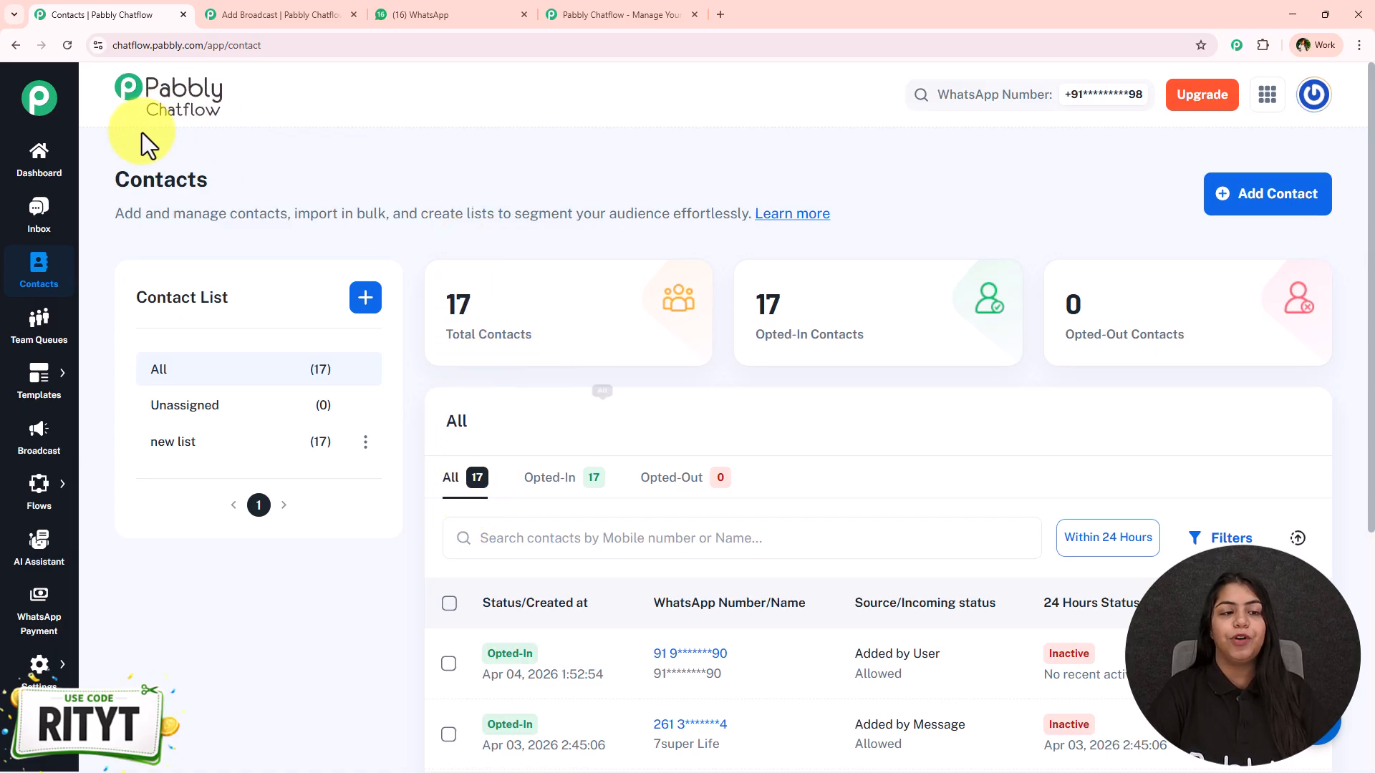
left_click_drag(105, 191, 297, 196)
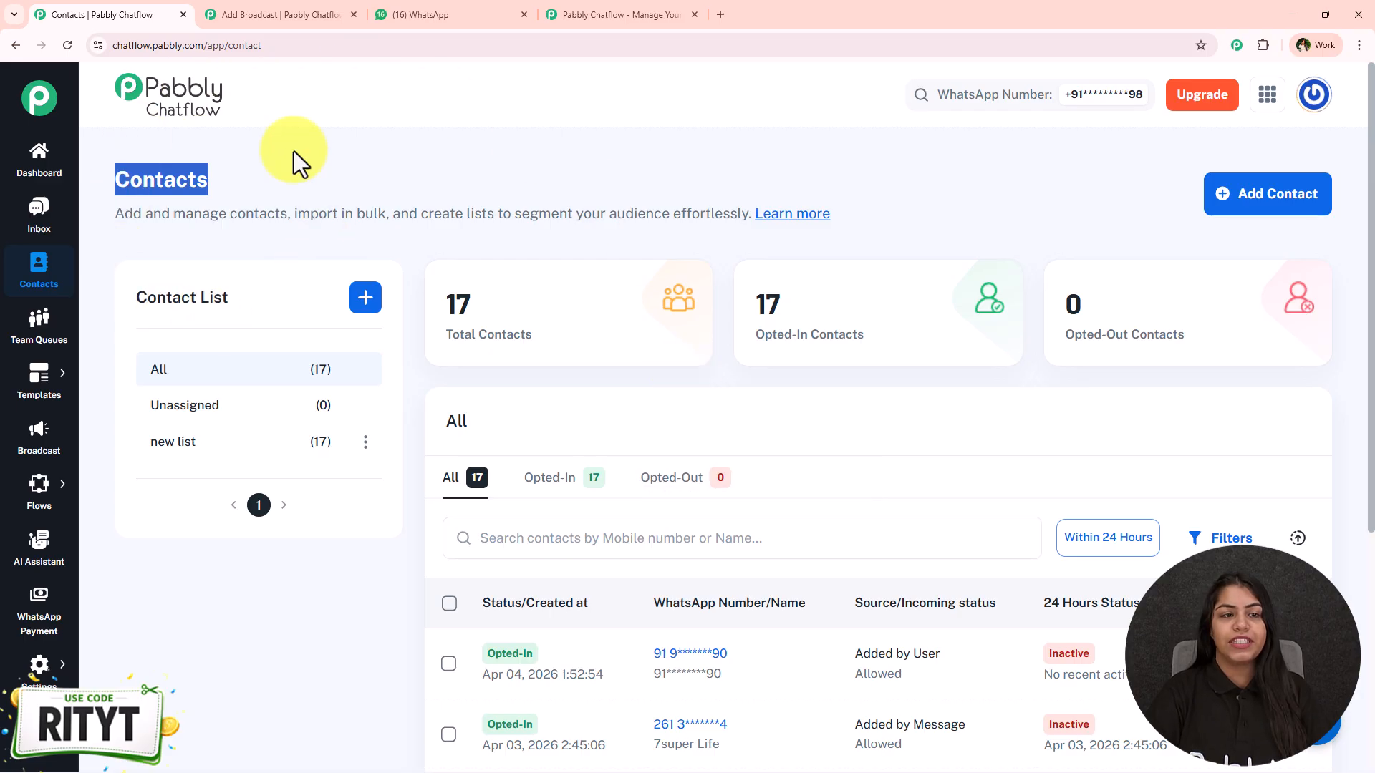
left_click(358, 162)
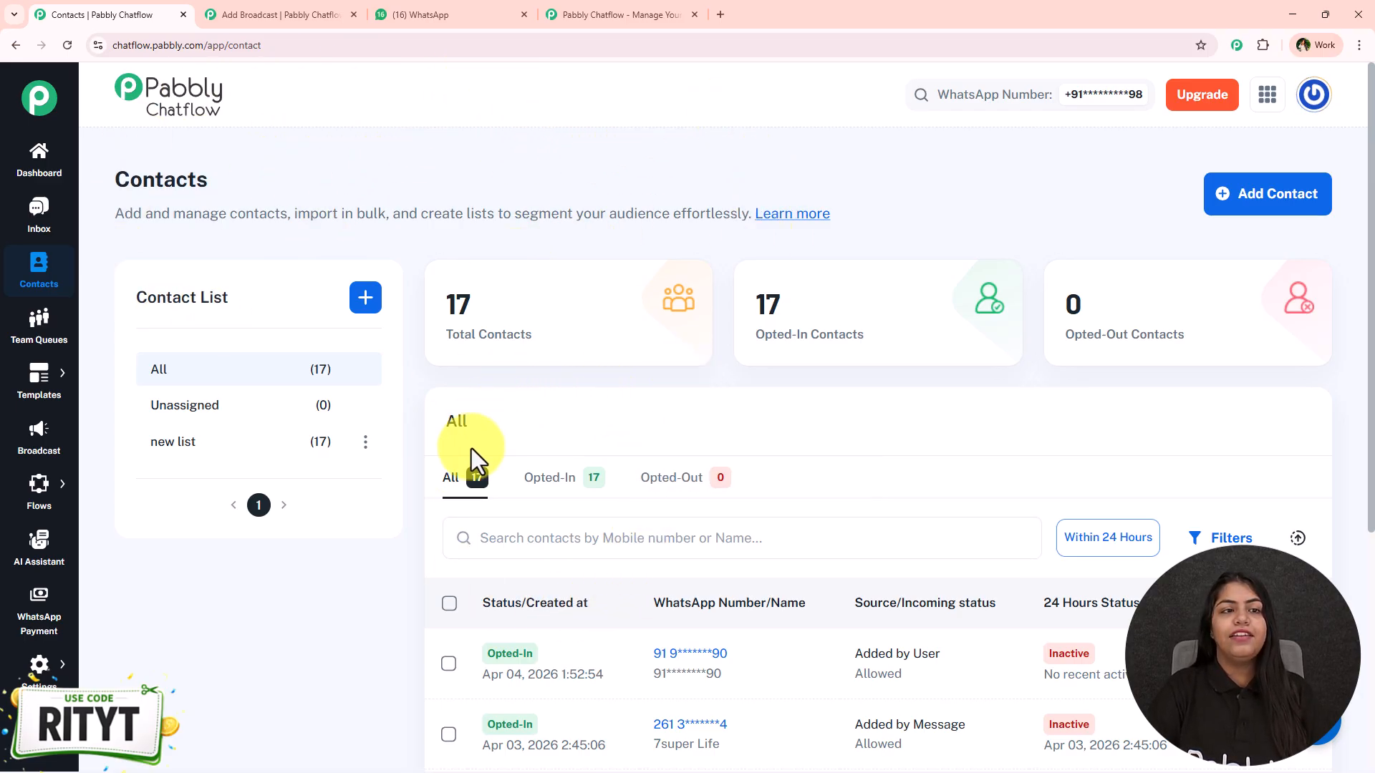
- Return to the broadcast form and choose new list and All unassigned contacts as its contact lists
left_click(313, 1)
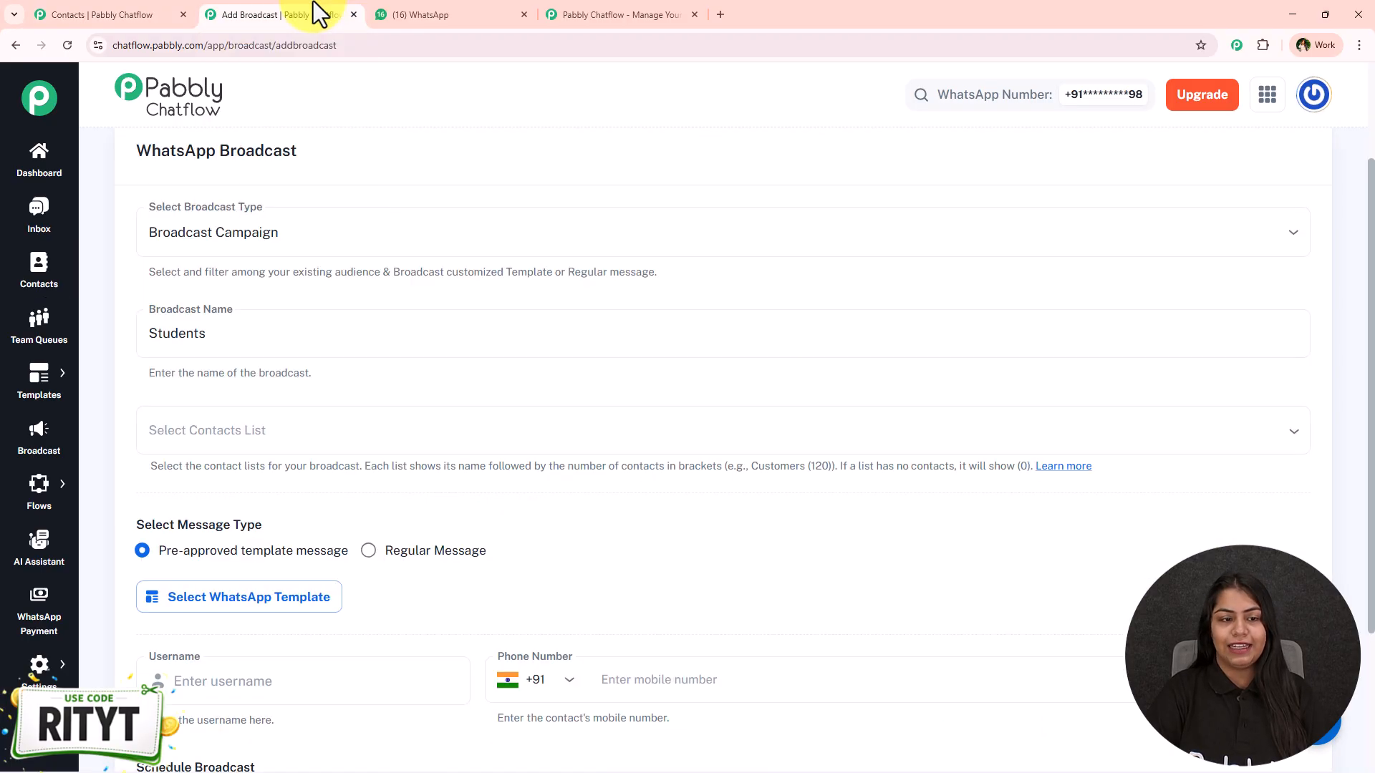
left_click(265, 440)
left_click(253, 497)
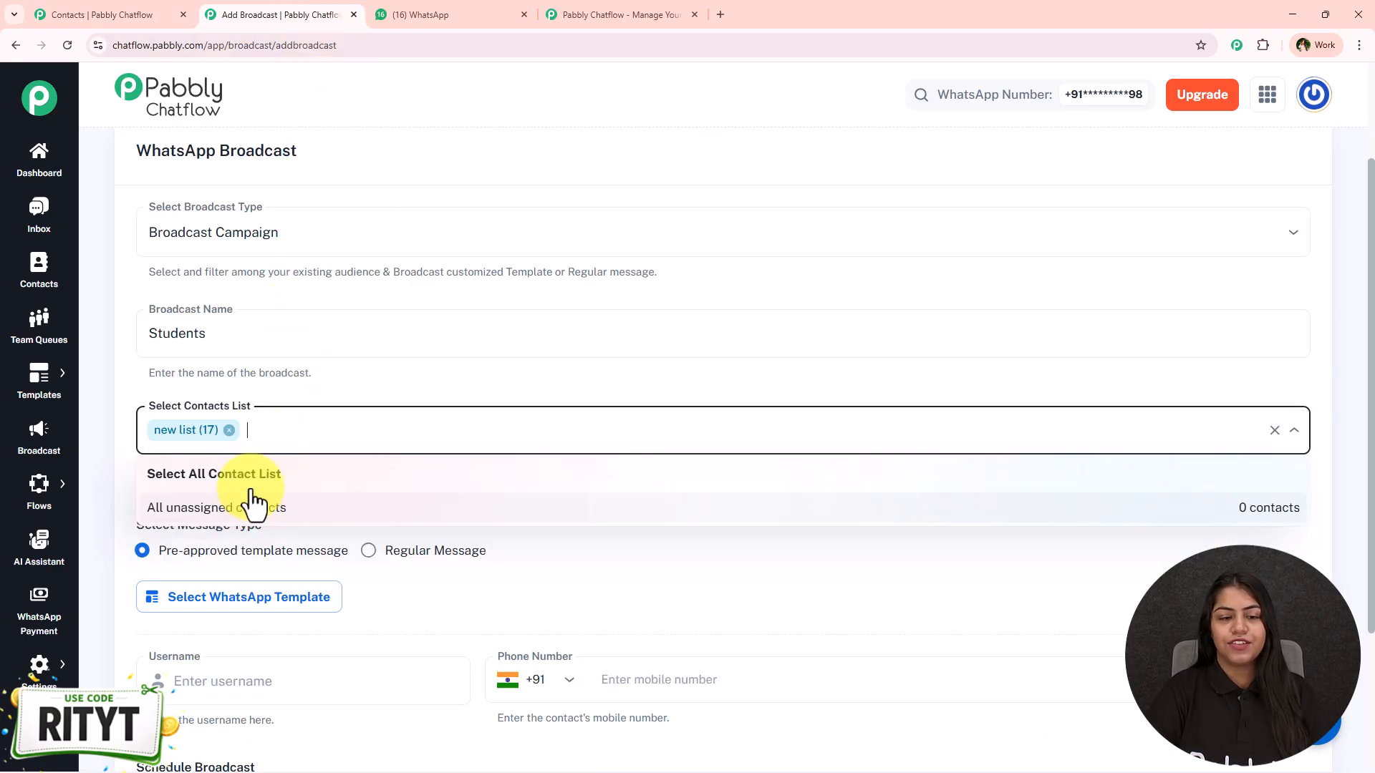
scroll(319, 487, "down", 1)
left_click(353, 311)
scroll(314, 422, "down", 2)
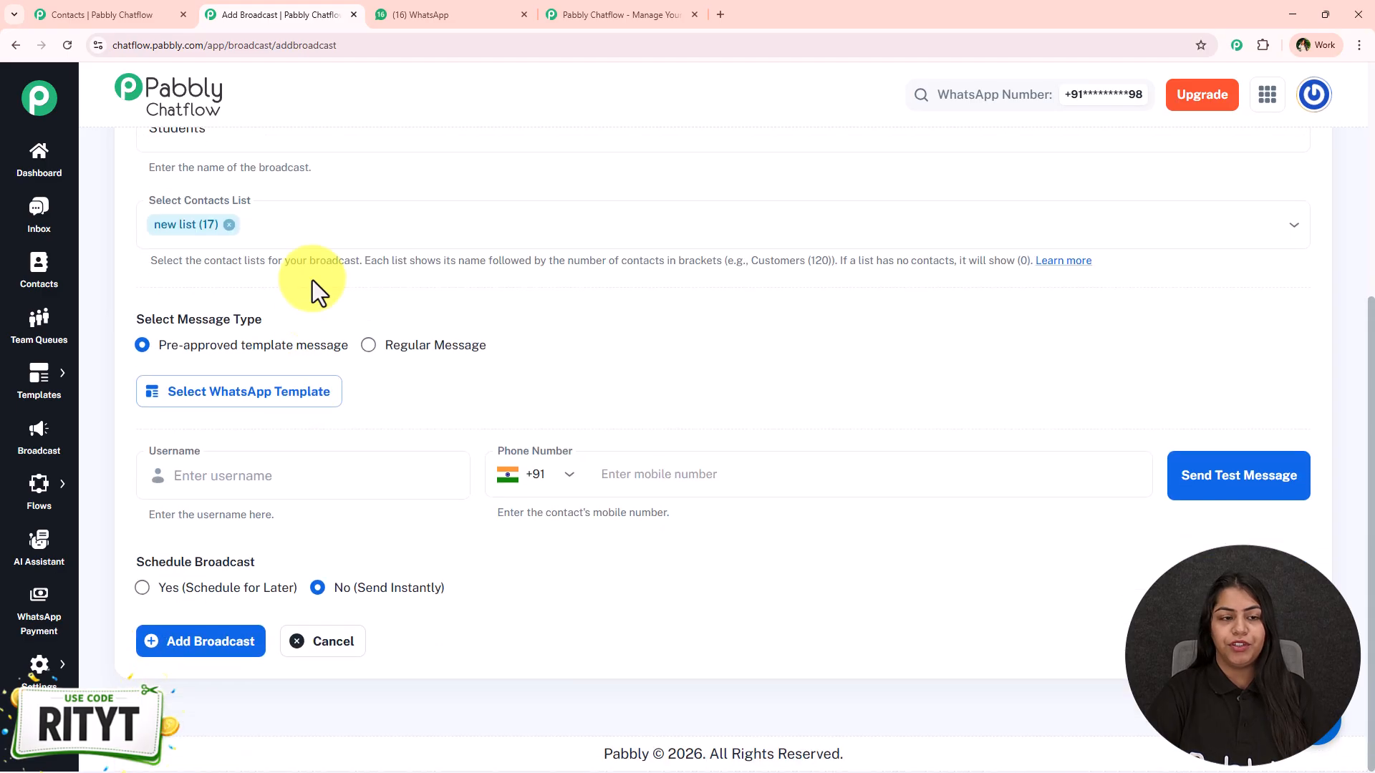
left_click(300, 233)
left_click(295, 304)
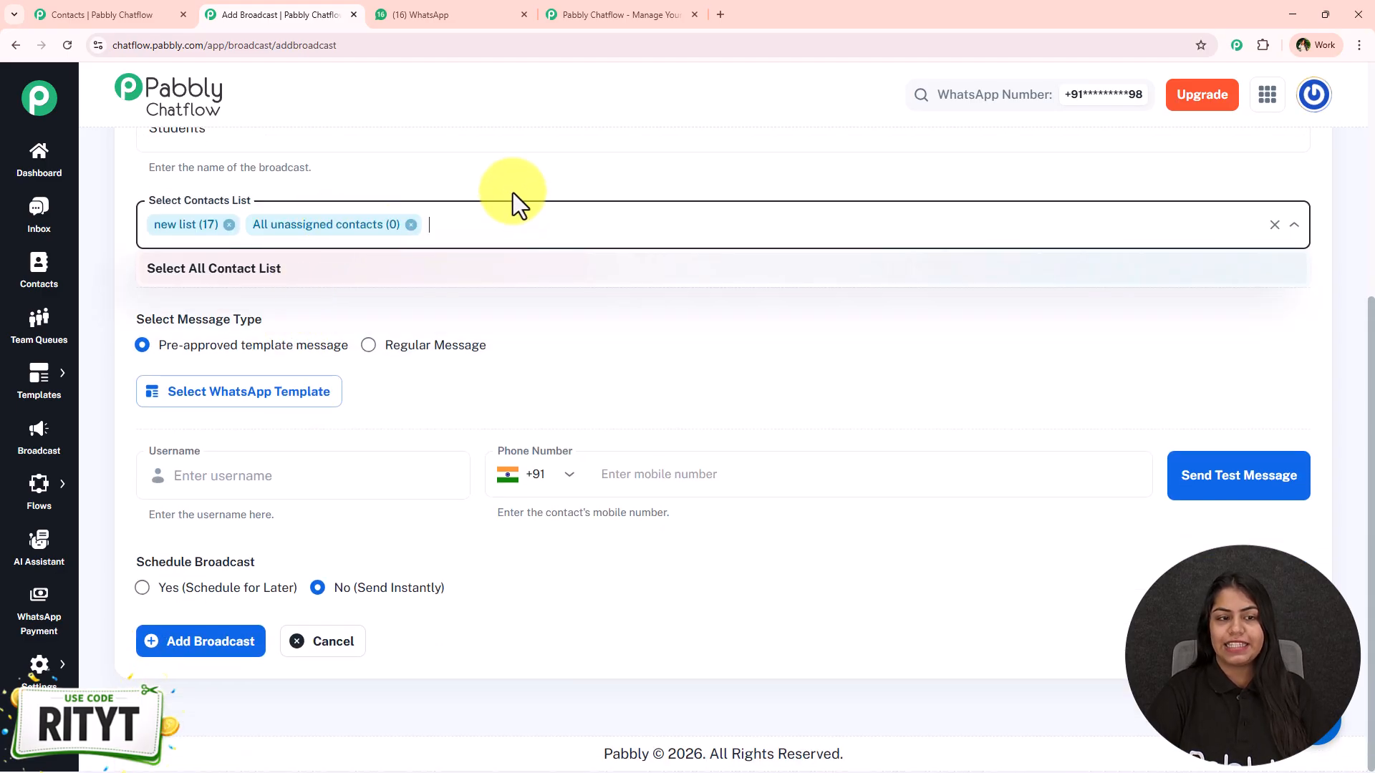
- Try the Regular Message type for the broadcast with the text message Hey
left_click(273, 288)
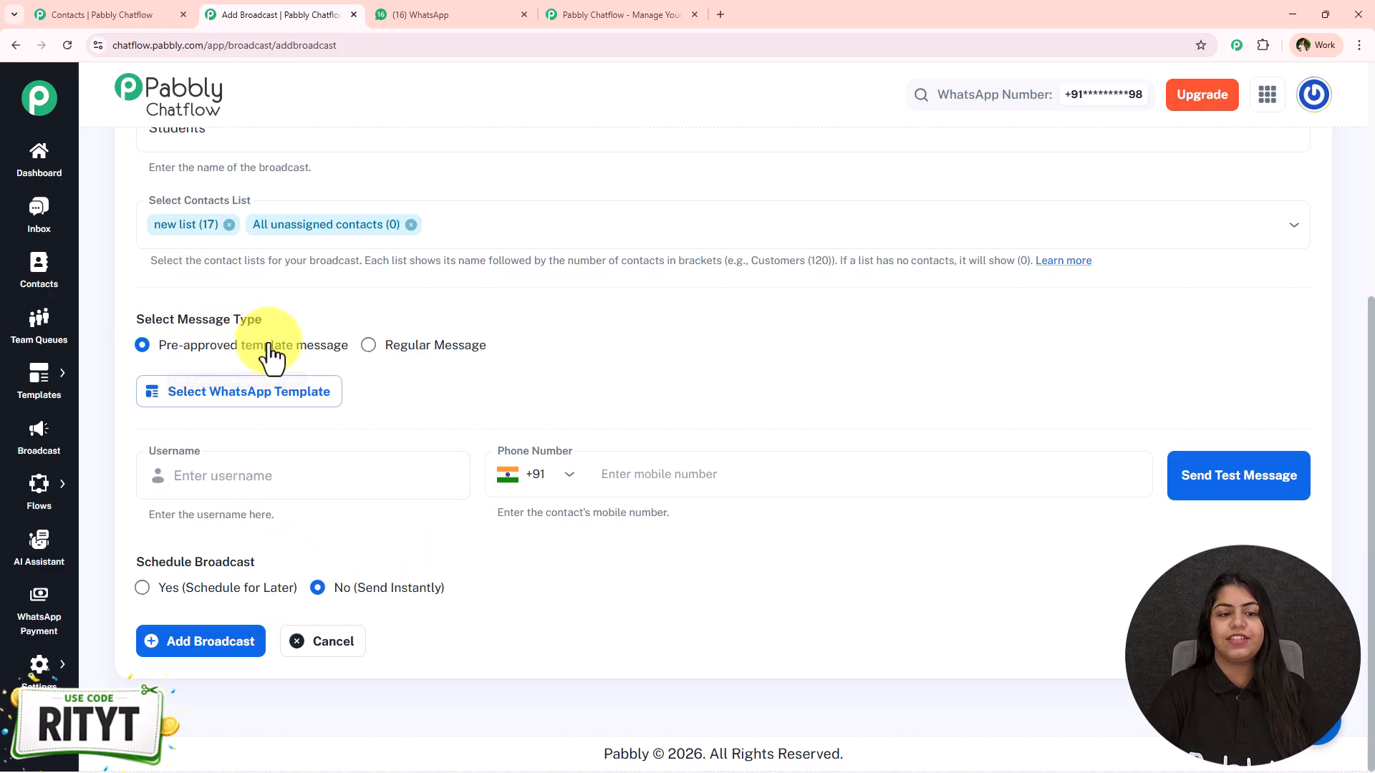
left_click(429, 352)
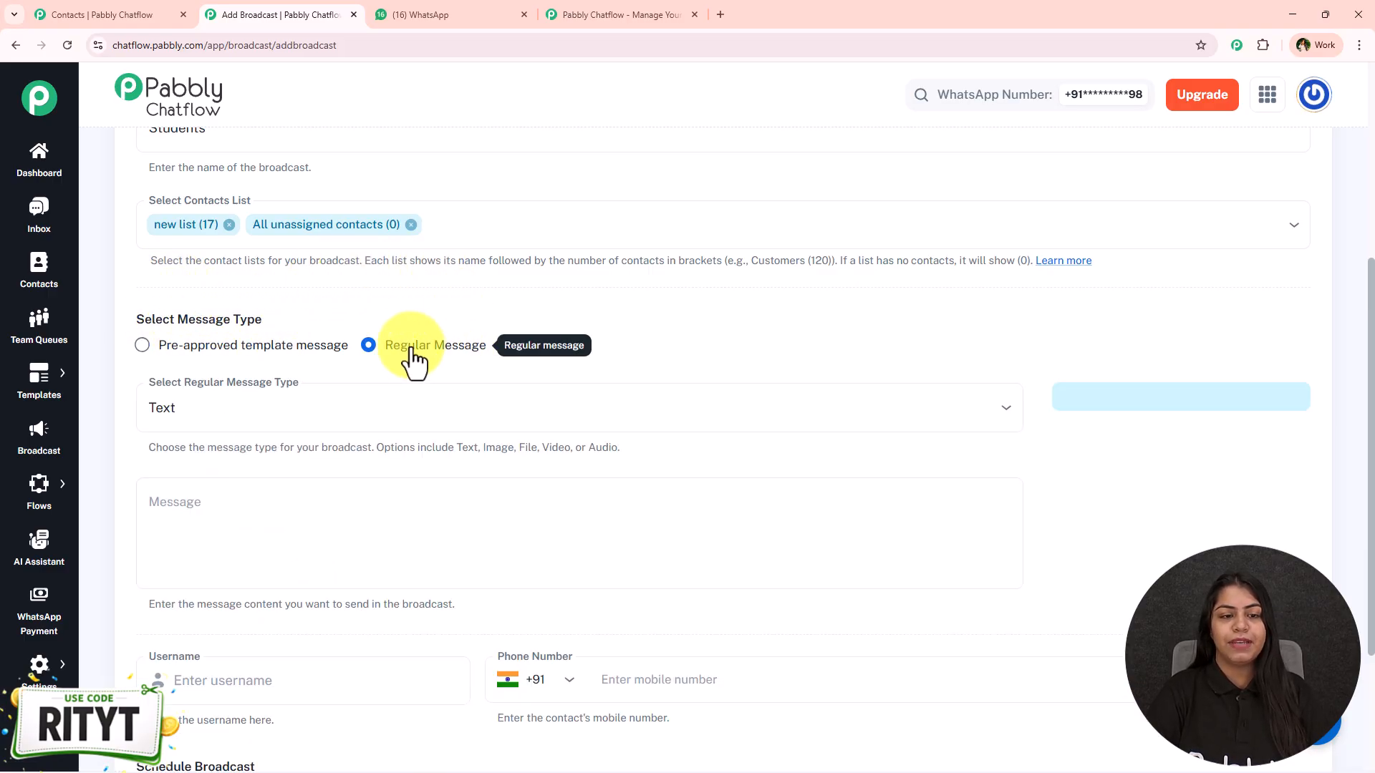
left_click(306, 530)
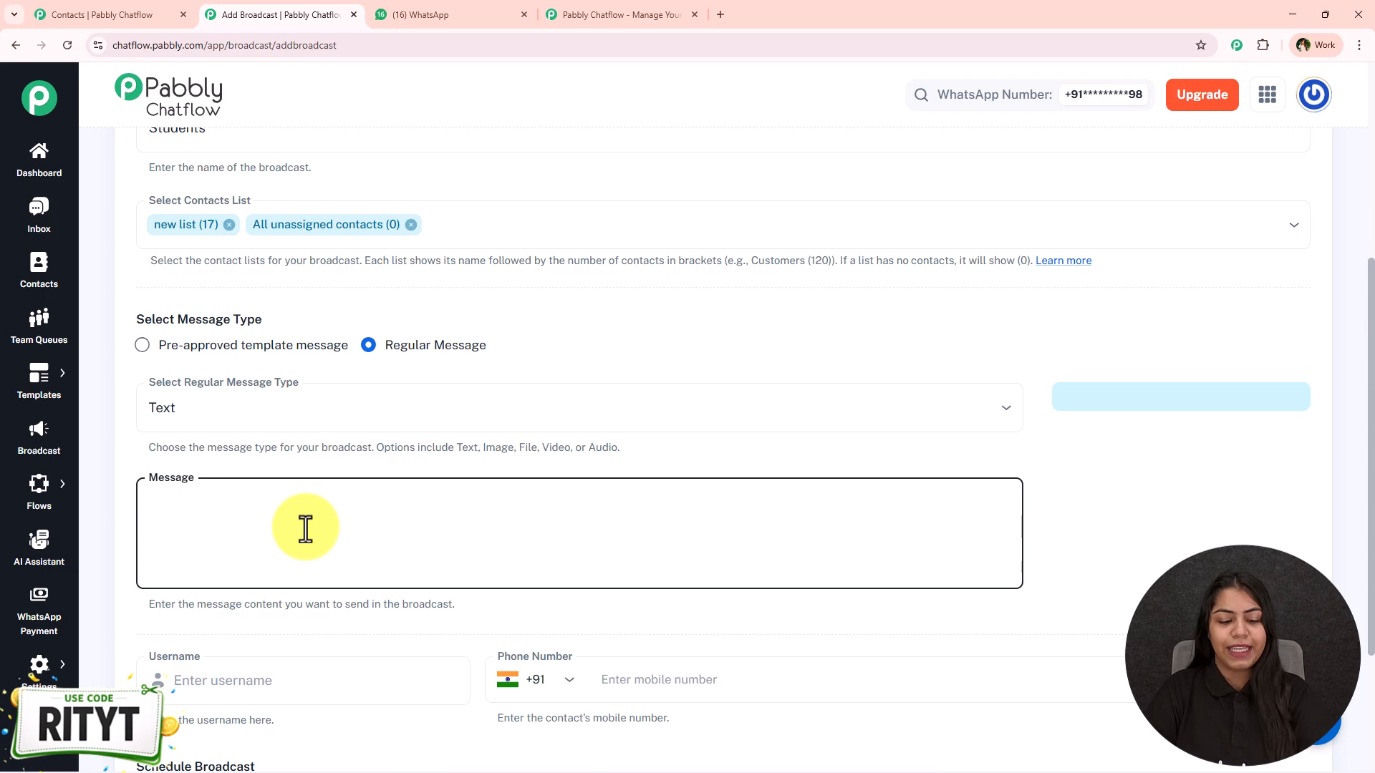
type("Het")
key("BackSpace")
type("y")
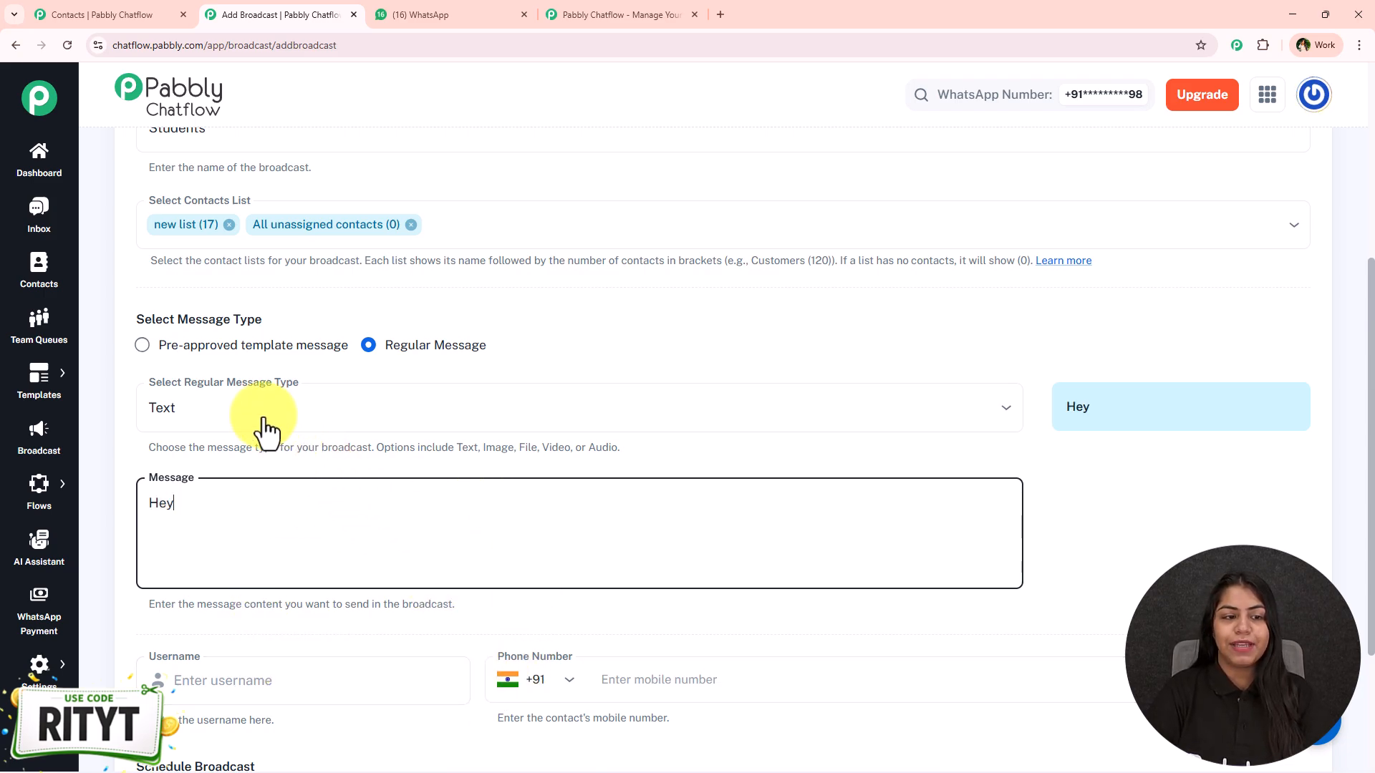
- Set the message type to Pre-approved template message, view the list of approved WhatsApp templates, and close it without choosing one
left_click(227, 351)
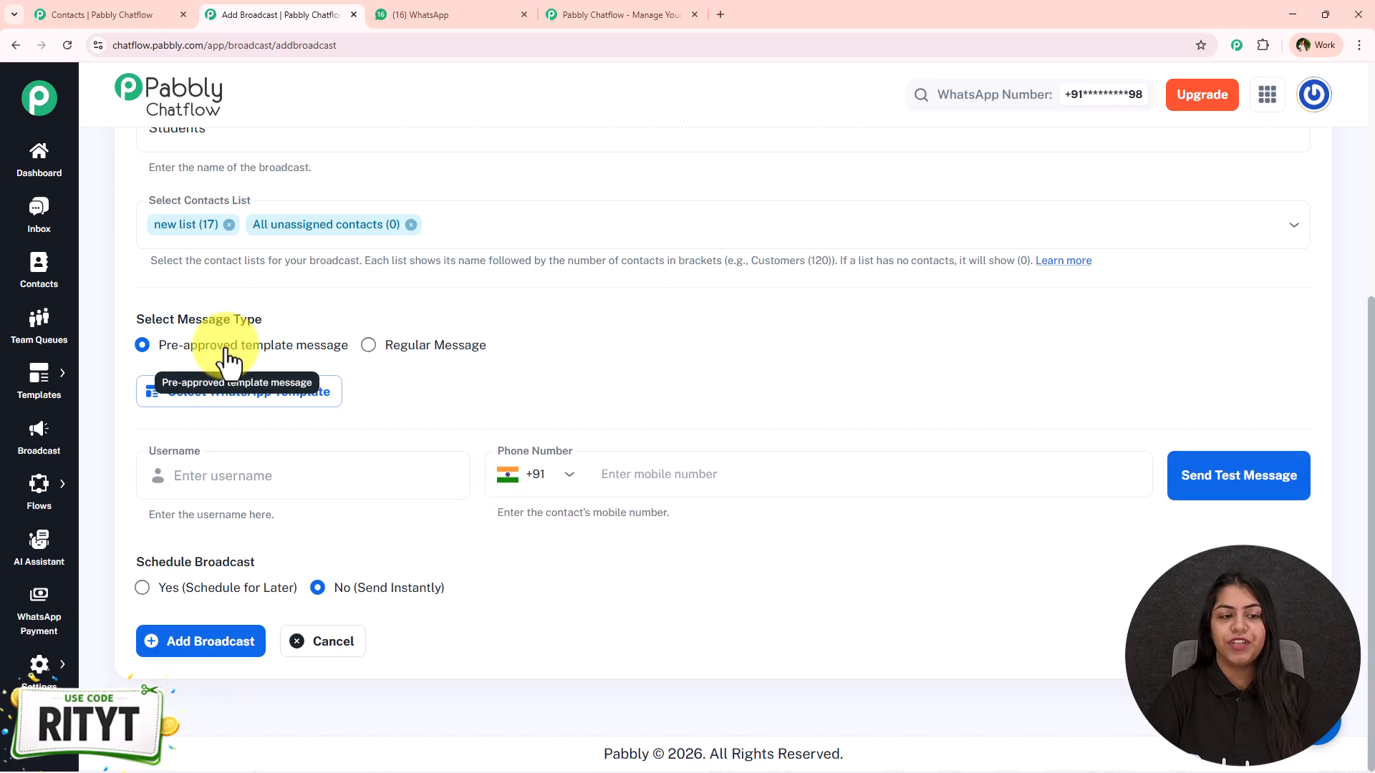
left_click(215, 394)
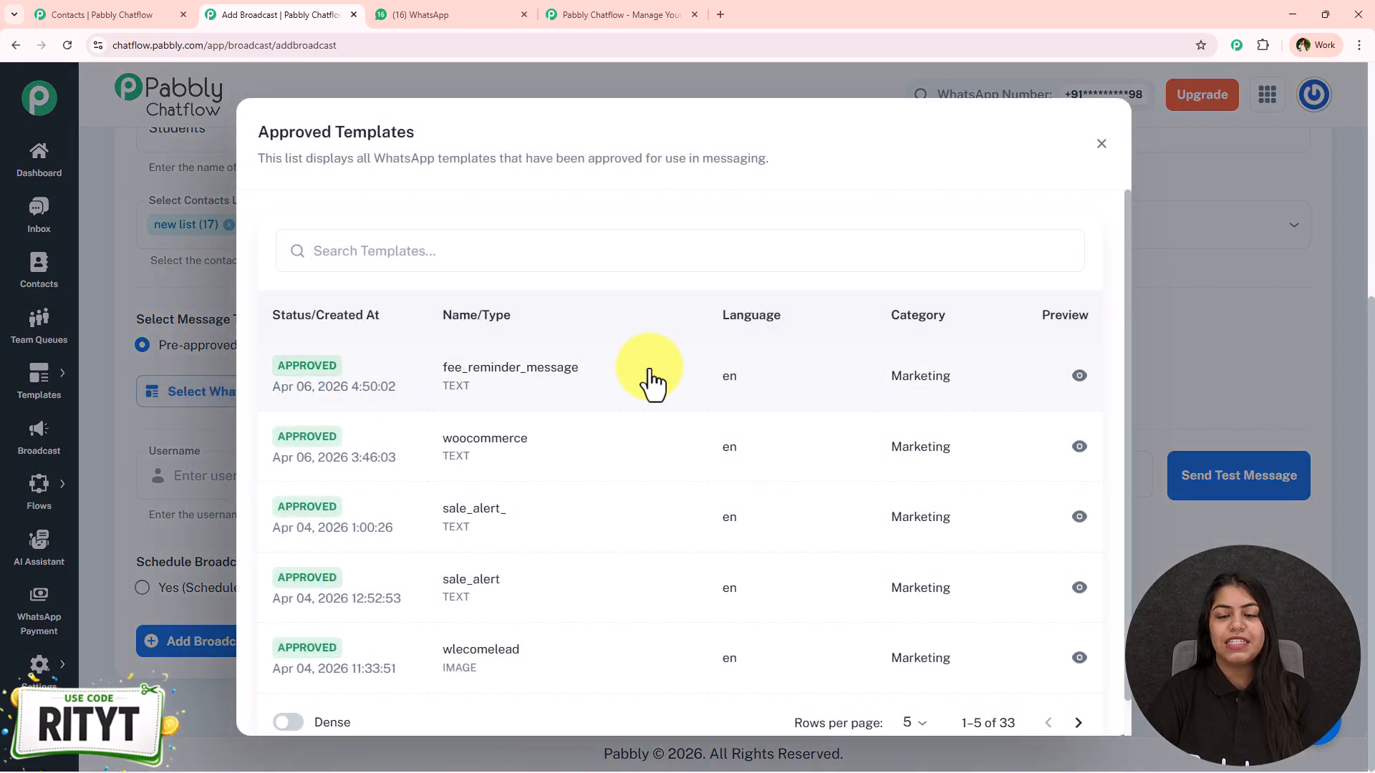
left_click(1100, 144)
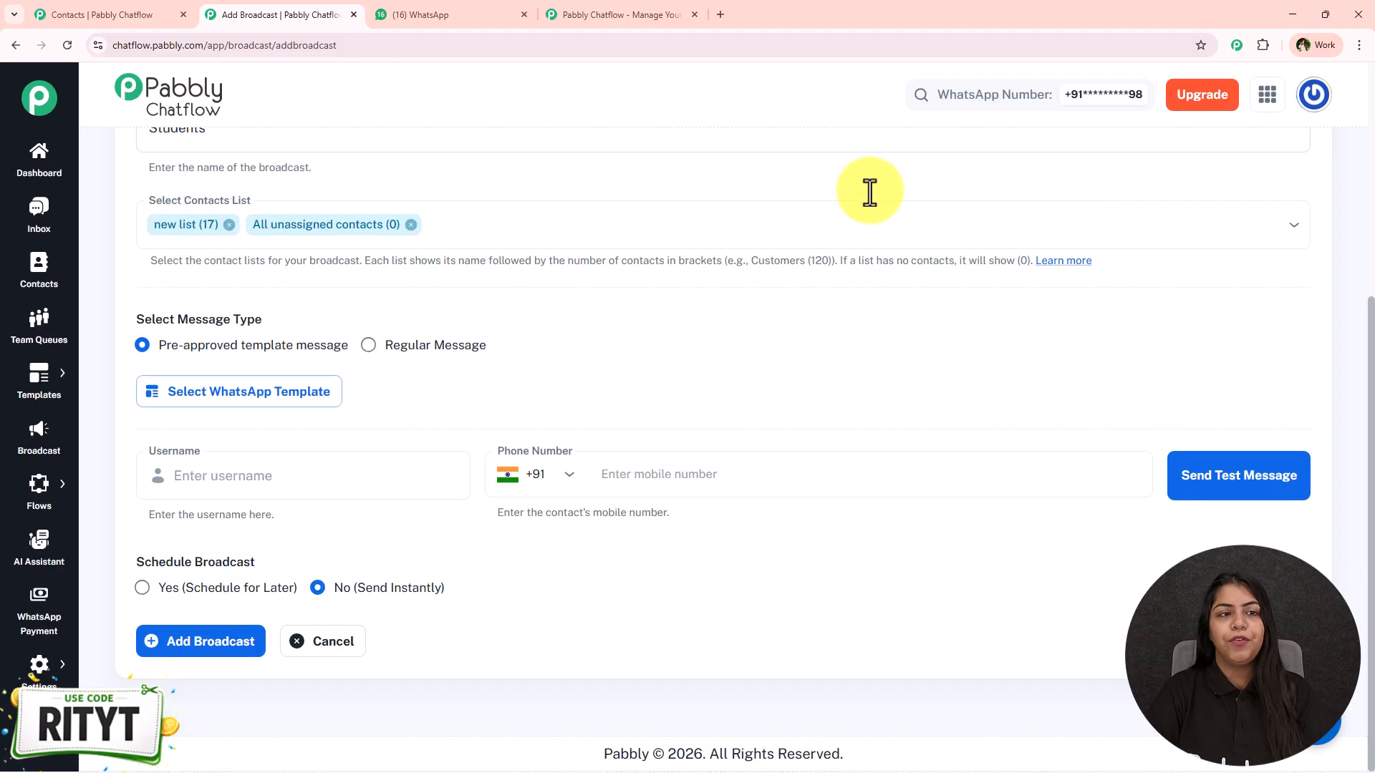
- Go to the Templates List in the other Chatflow tab and check the options for adding a template
left_click(167, 12)
mouse_move(28, 405)
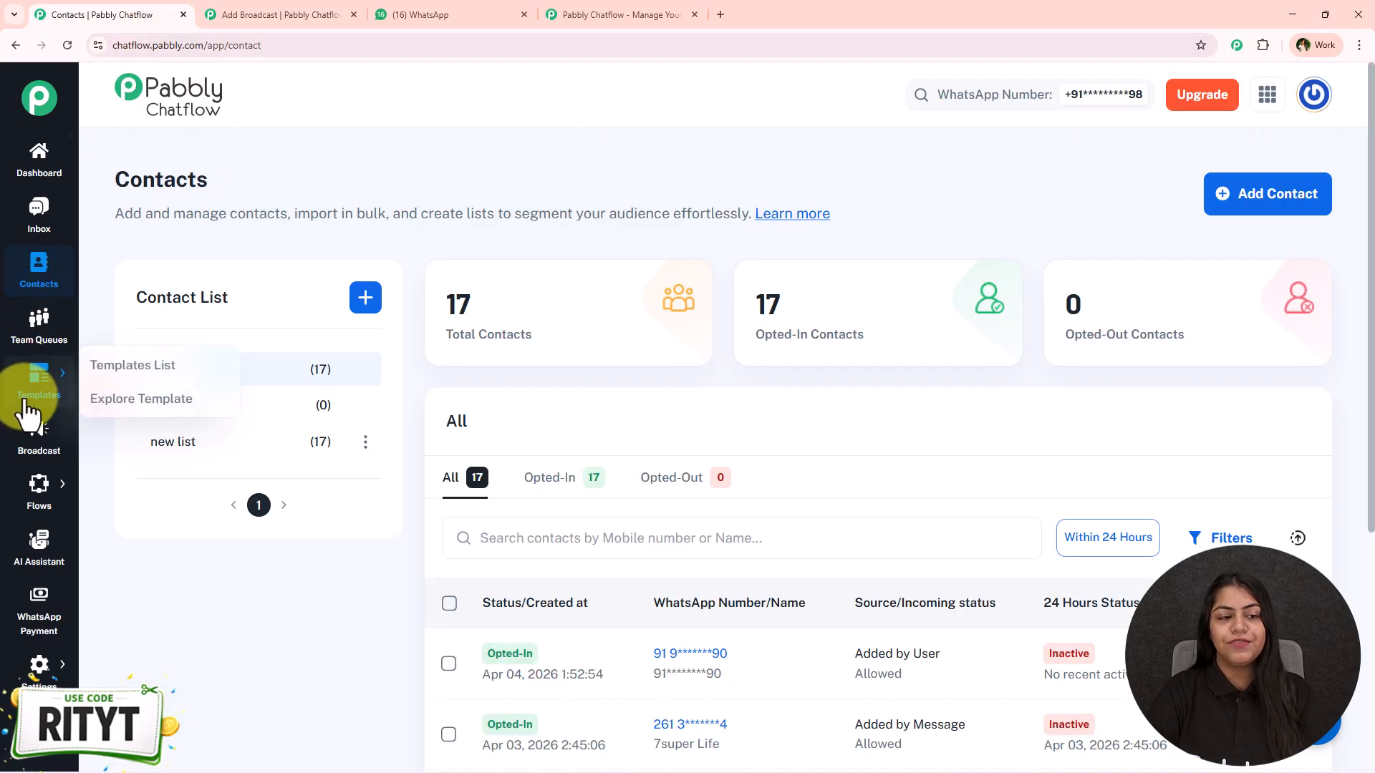
left_click(133, 366)
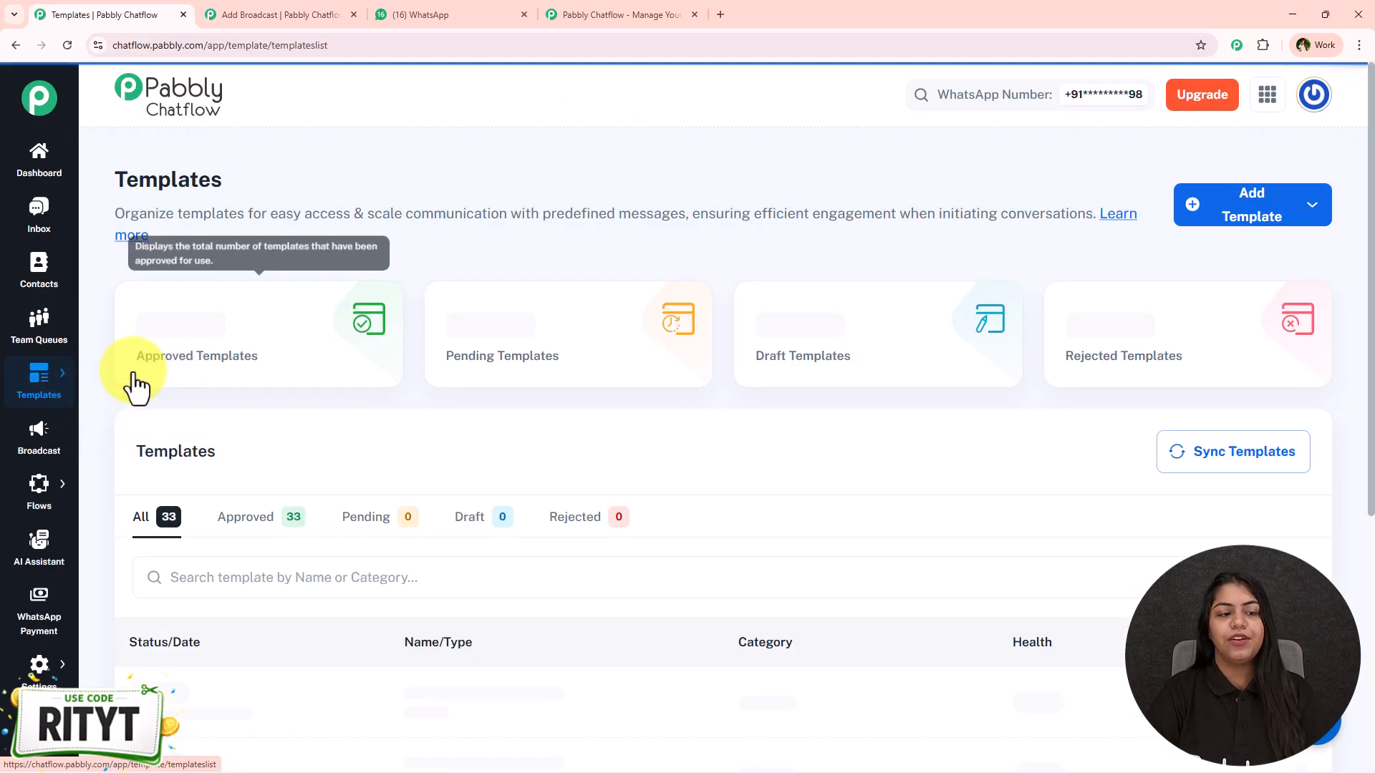
scroll(458, 516, "down", 3)
scroll(427, 524, "up", 3)
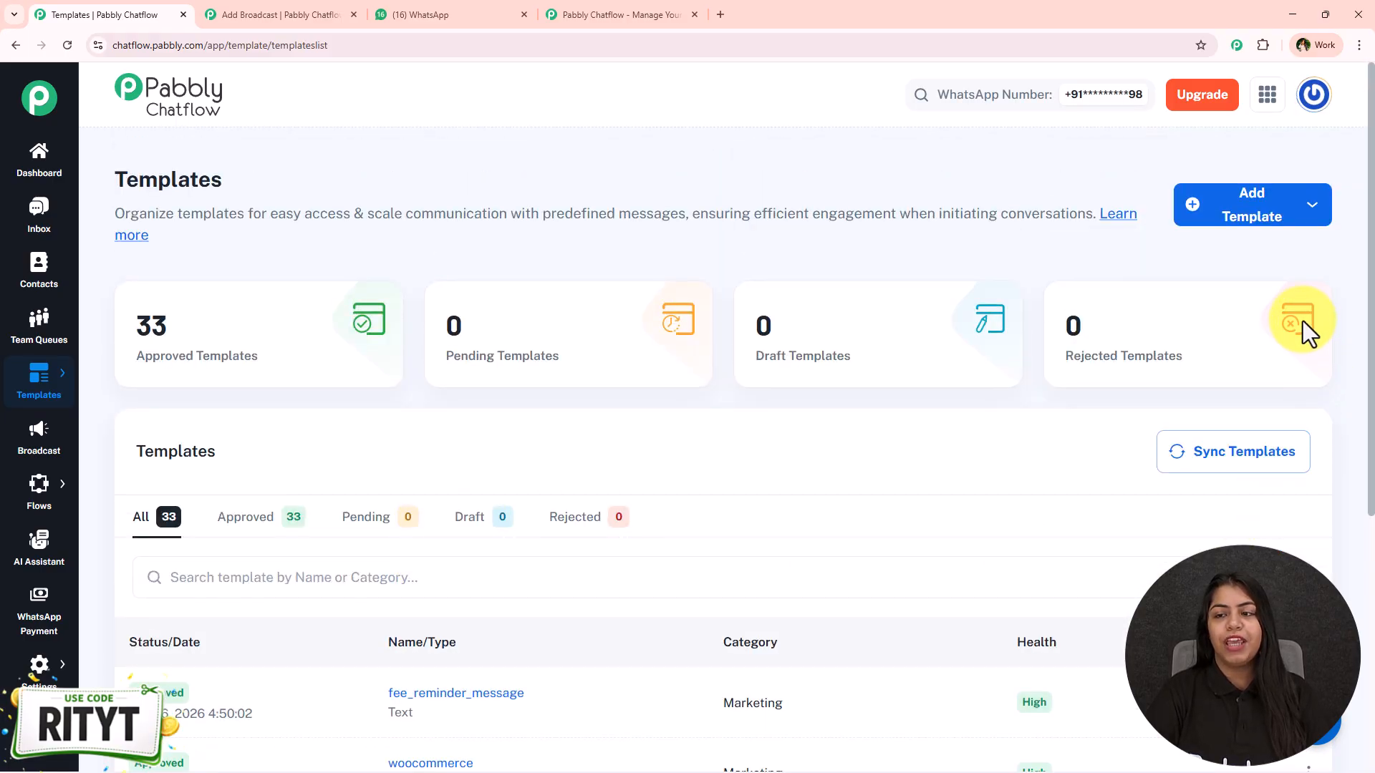
left_click(1262, 211)
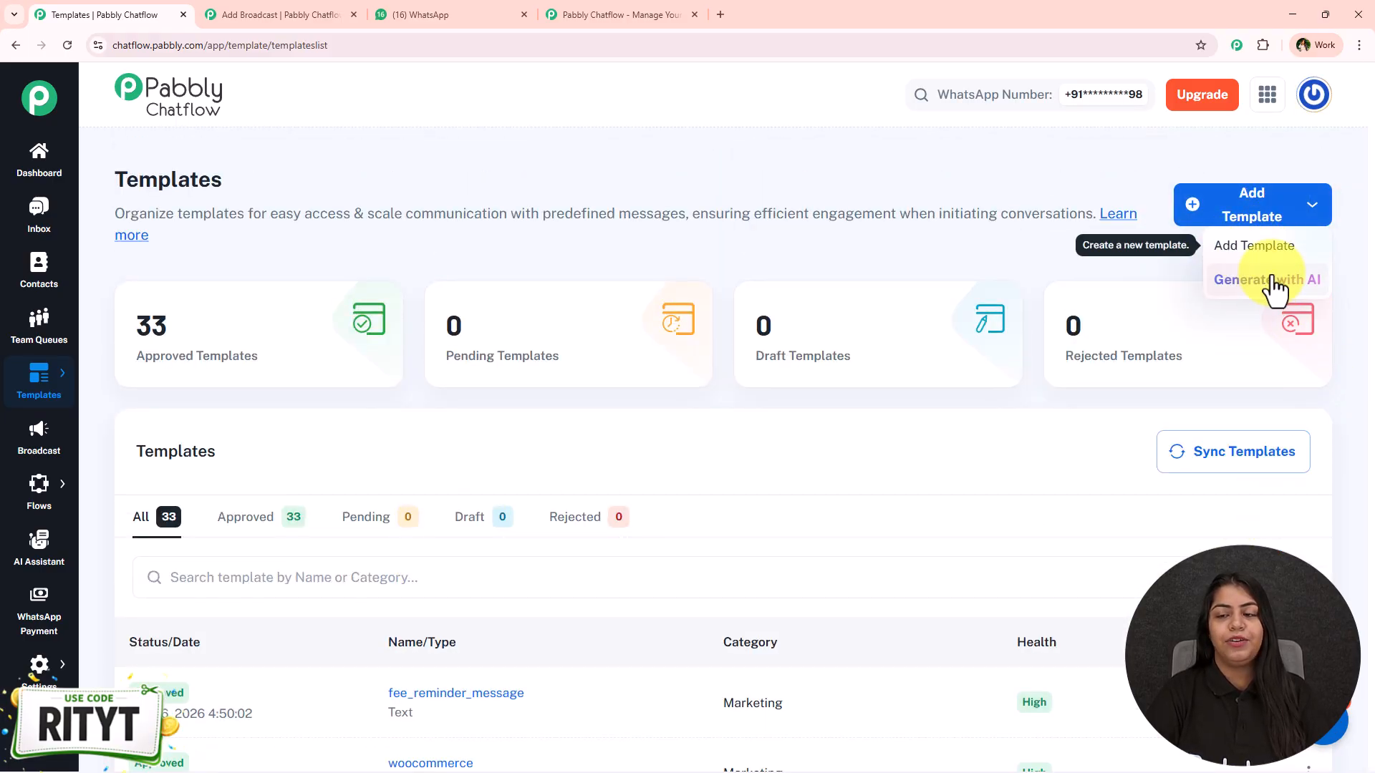
scroll(924, 466, "down", 3)
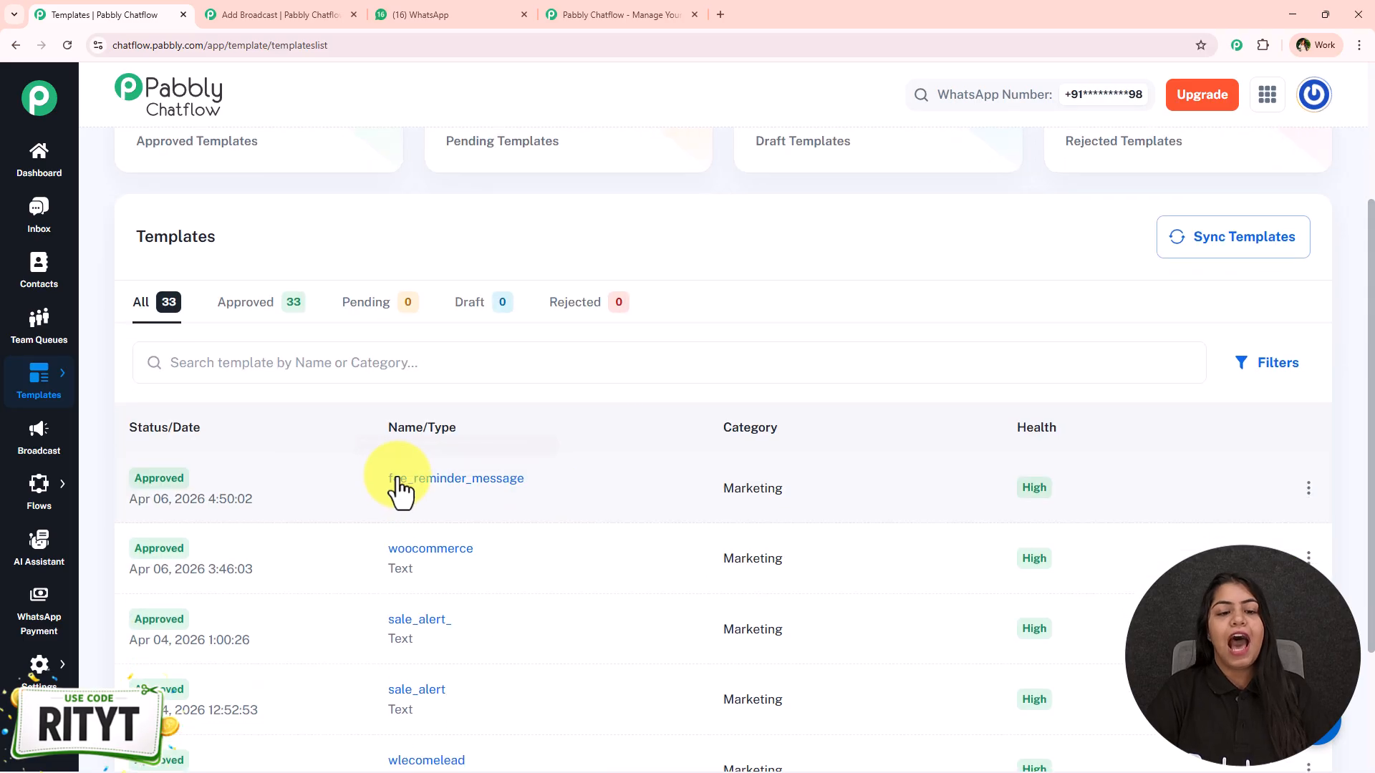
- Preview the message content of the fee_reminder_message template and close the preview
left_click(401, 478)
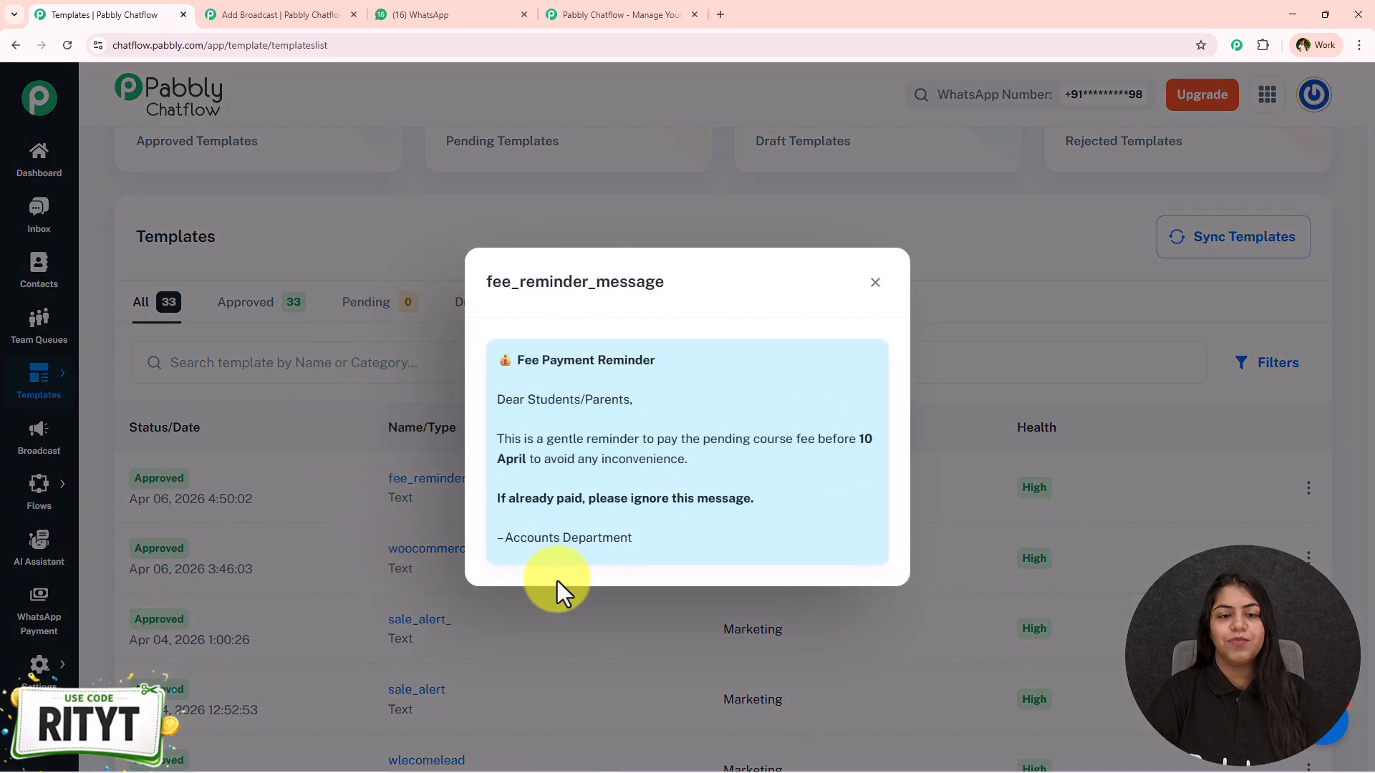
left_click(875, 282)
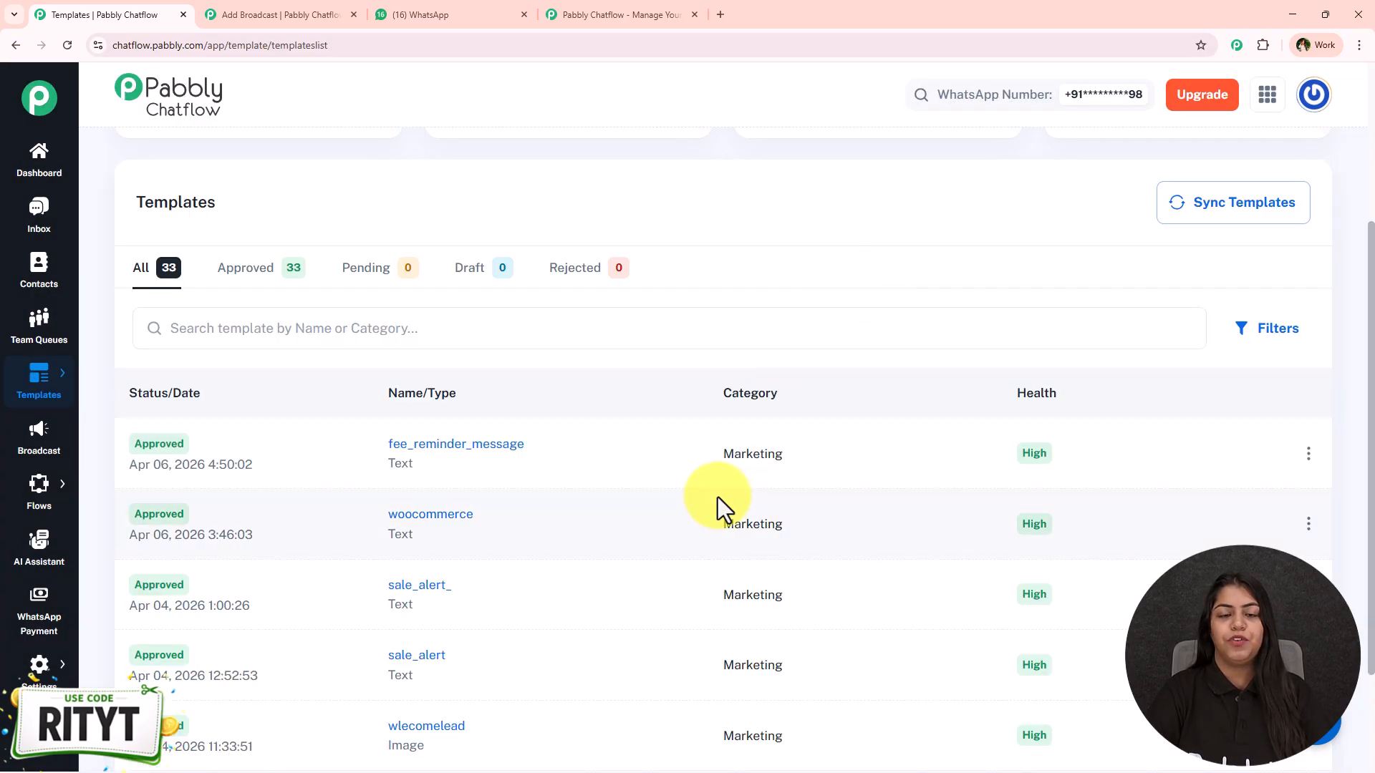
scroll(722, 501, "up", 3)
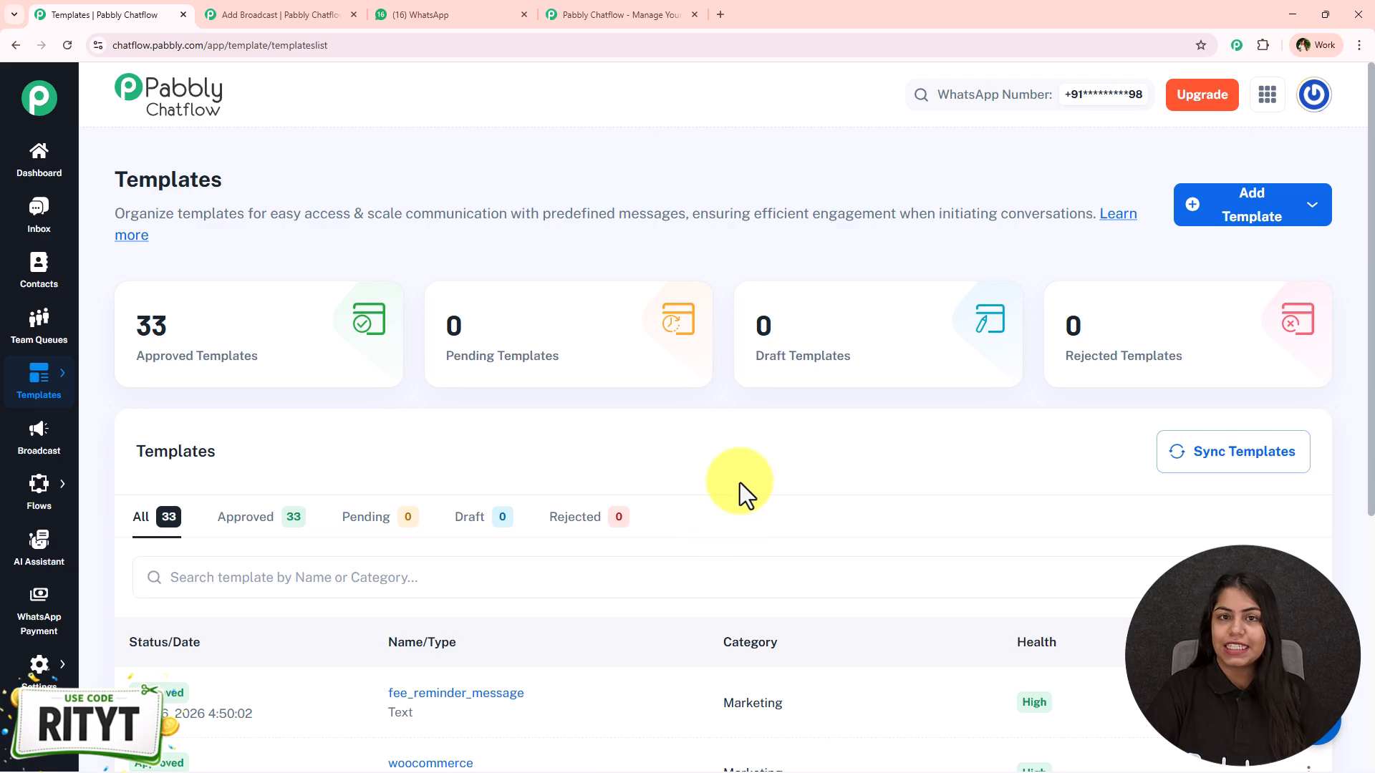
- Return to the broadcast form and choose fee_reminder_message as its WhatsApp template
left_click(310, 3)
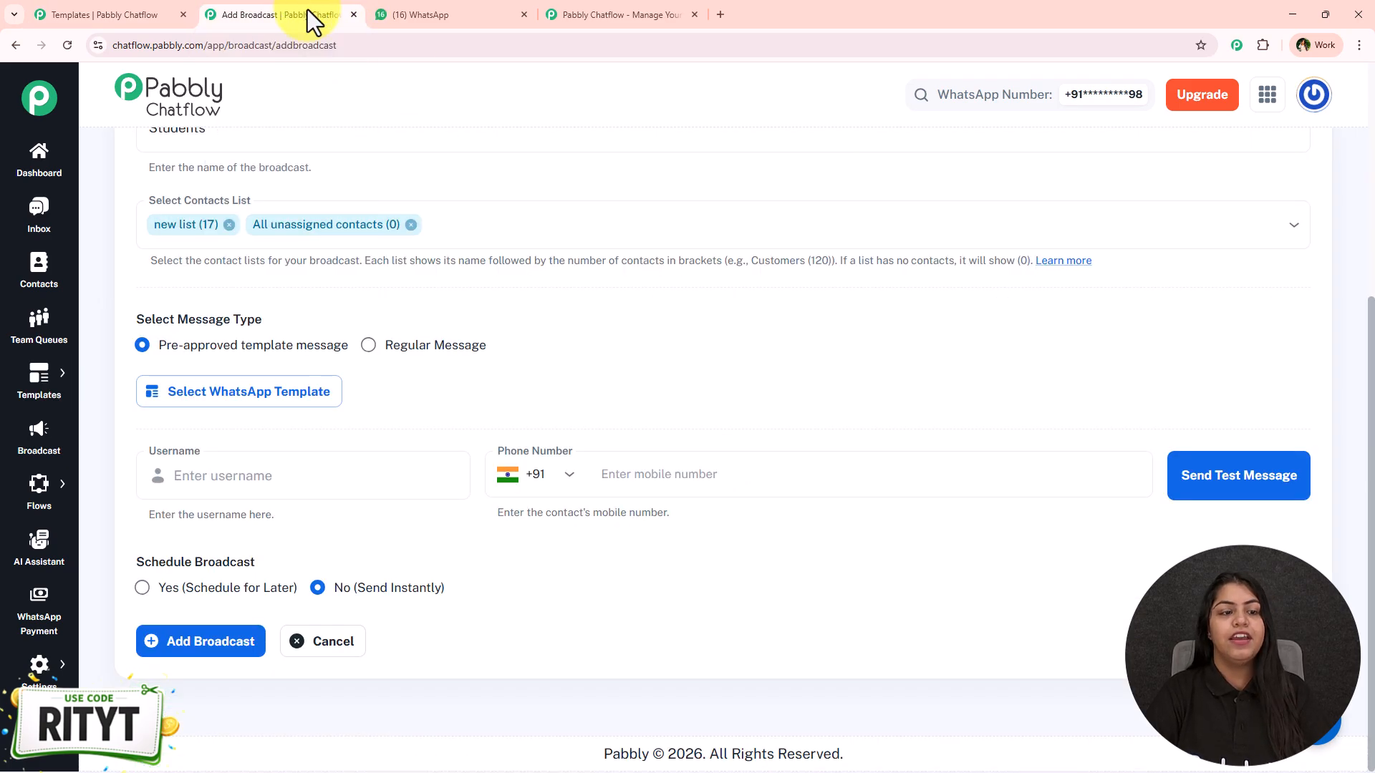
left_click(259, 408)
left_click(544, 398)
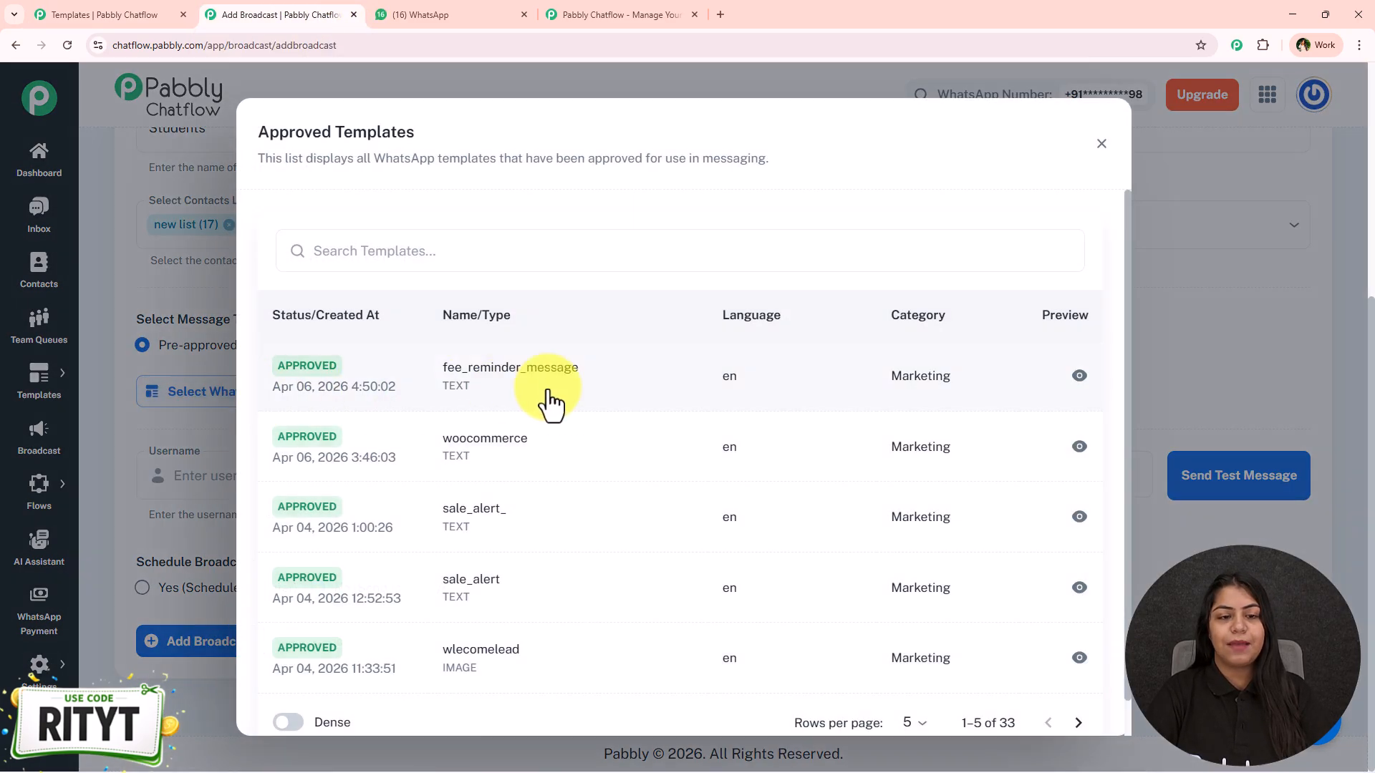
left_click(1012, 720)
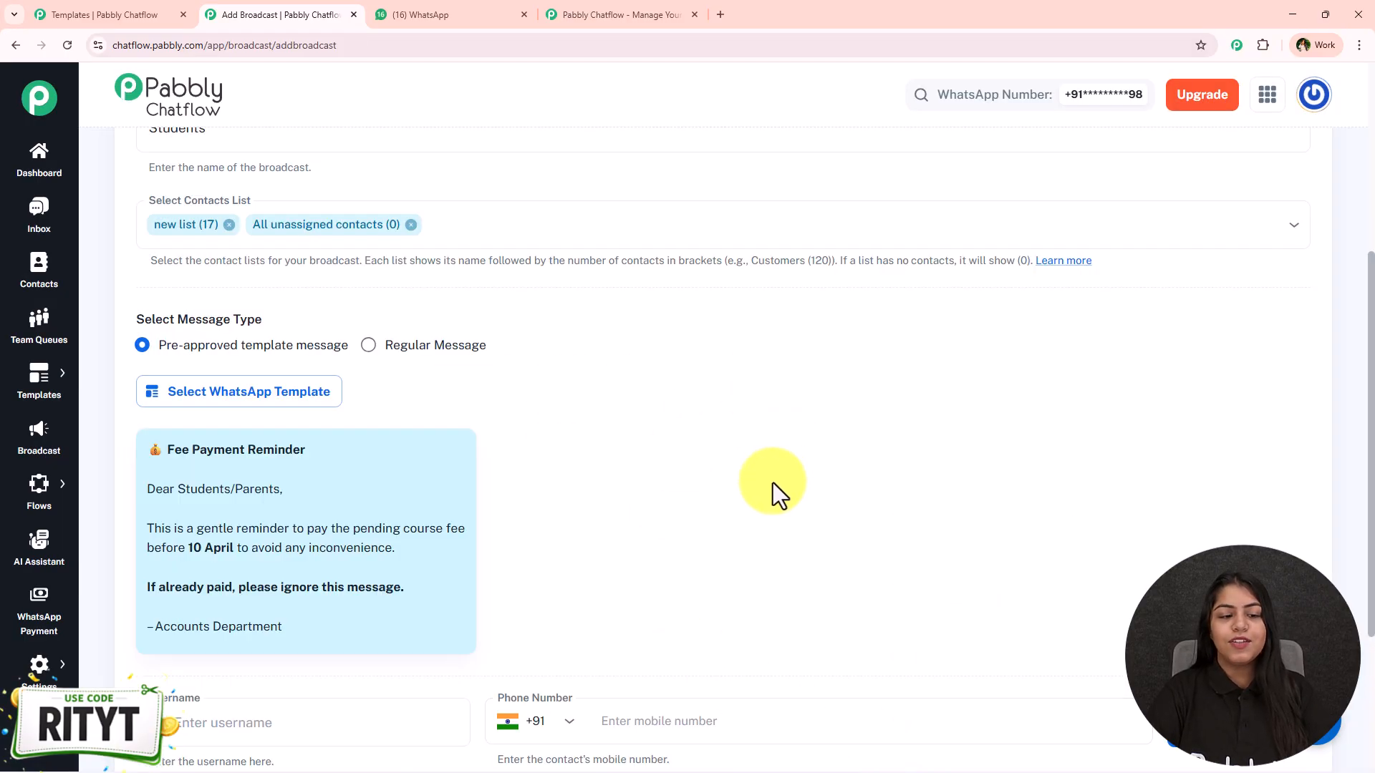
- Enter the test recipient's username and mobile number with country code +91, and send the test message
scroll(777, 494, "down", 3)
left_click(222, 487)
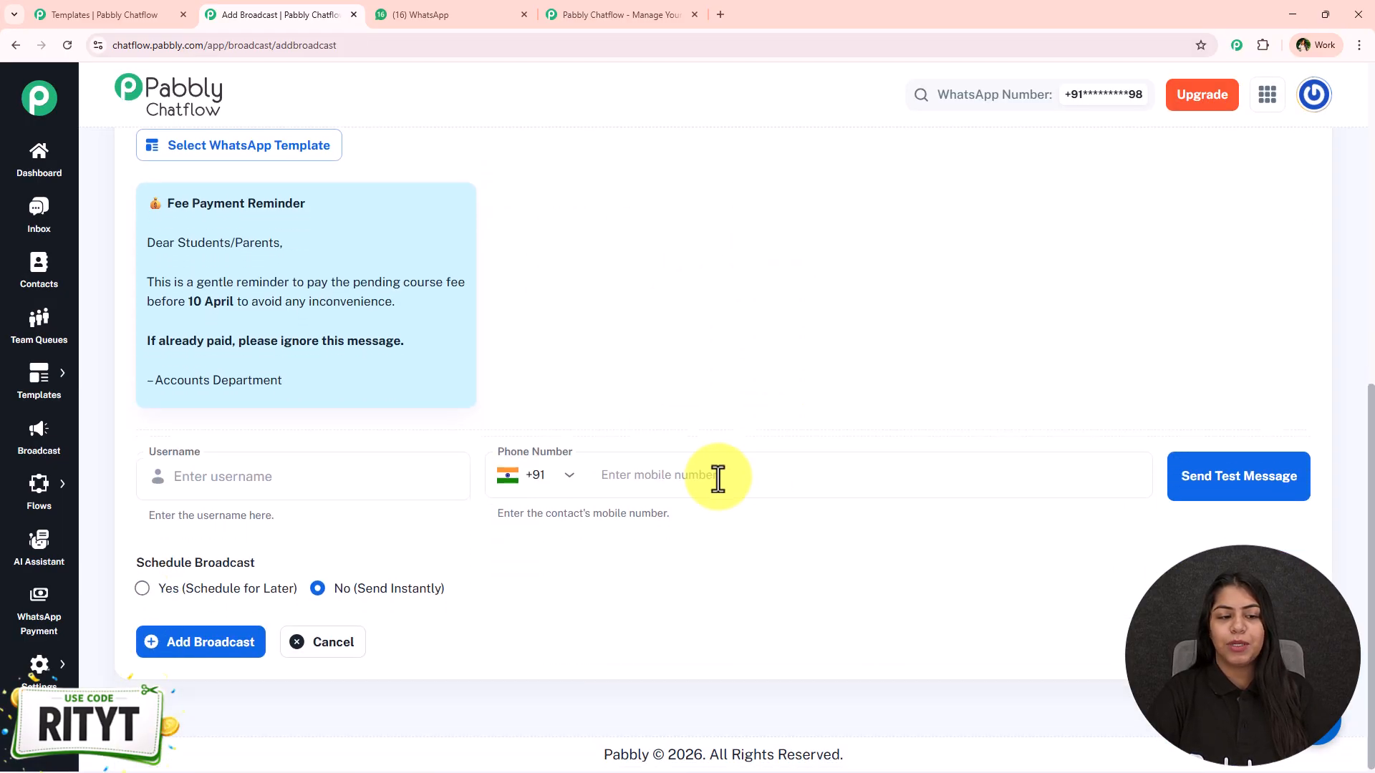
left_click(733, 485)
left_click(212, 478)
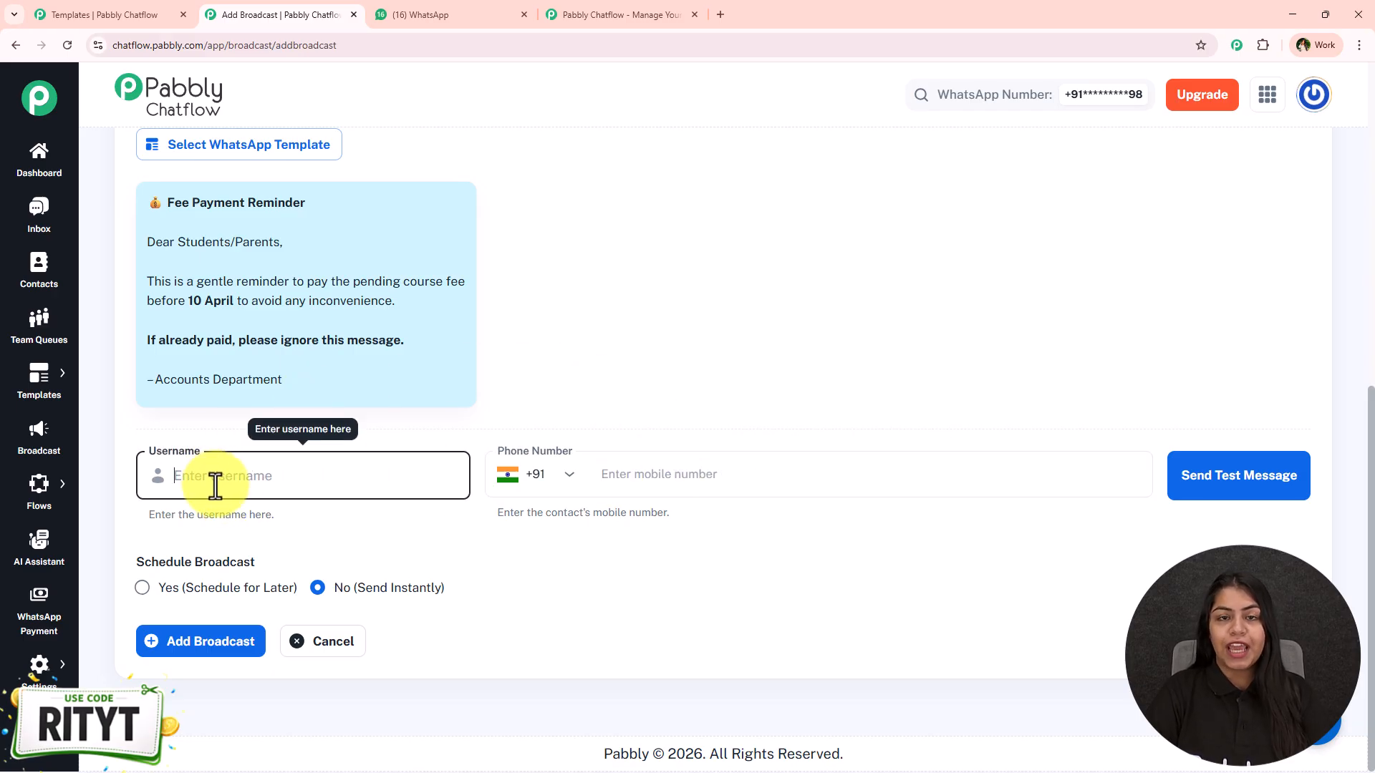
scroll(258, 583, "up", 3)
scroll(421, 527, "down", 3)
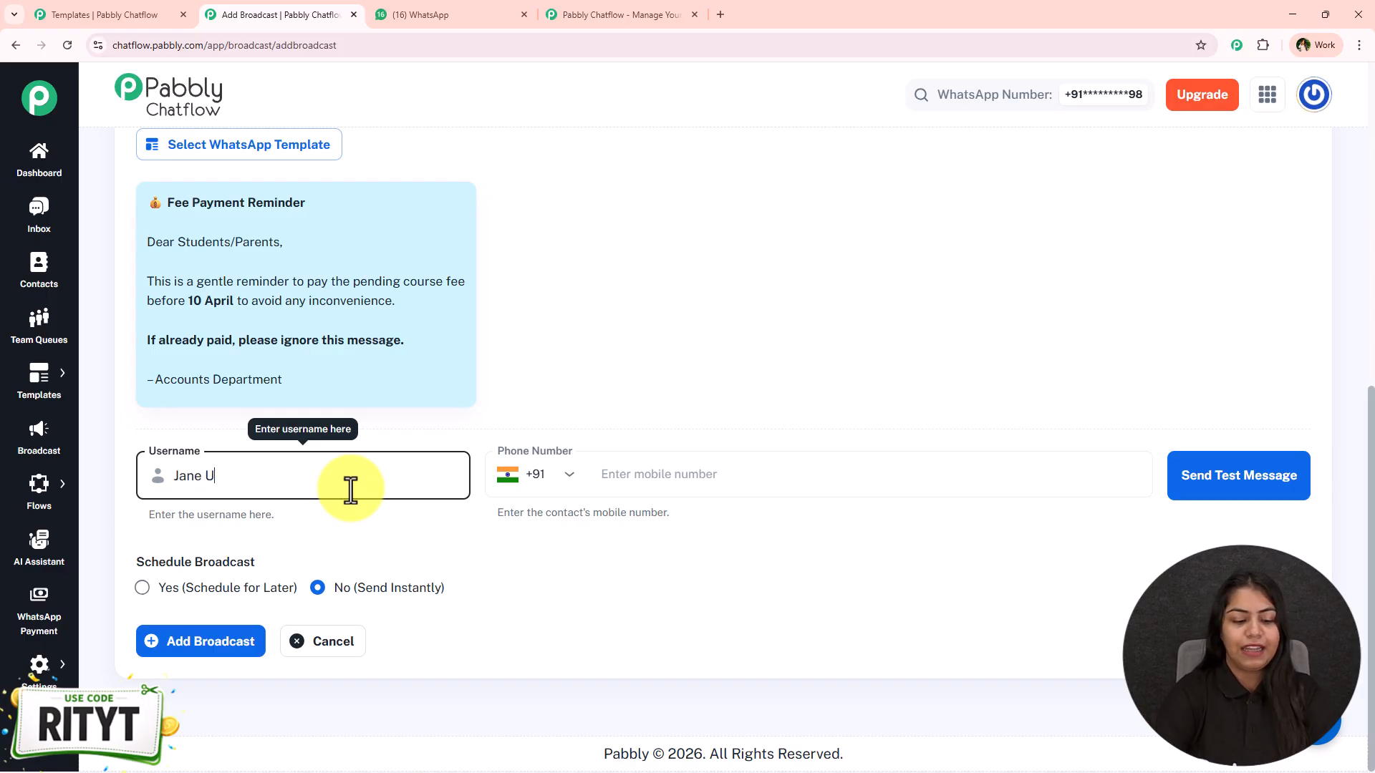
type("r")
left_click(638, 472)
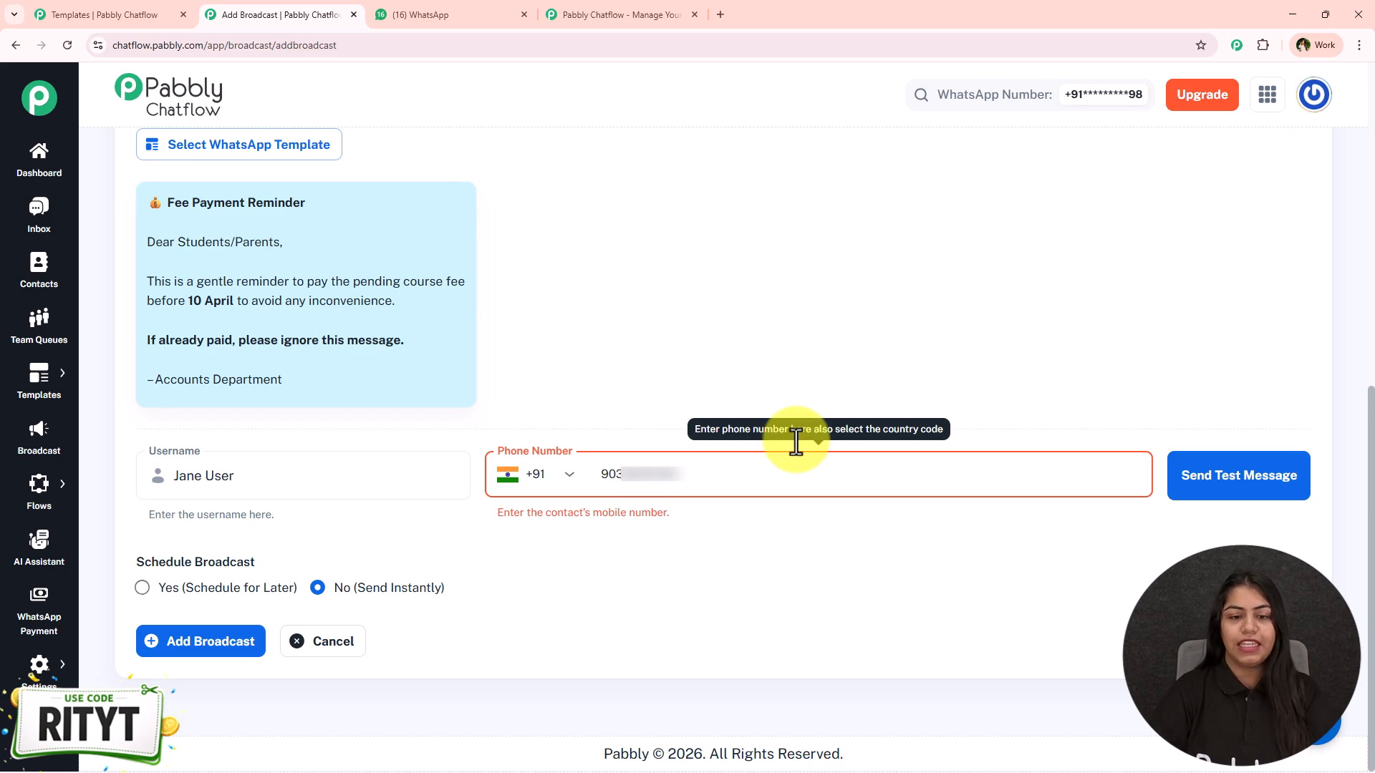
left_click(1211, 476)
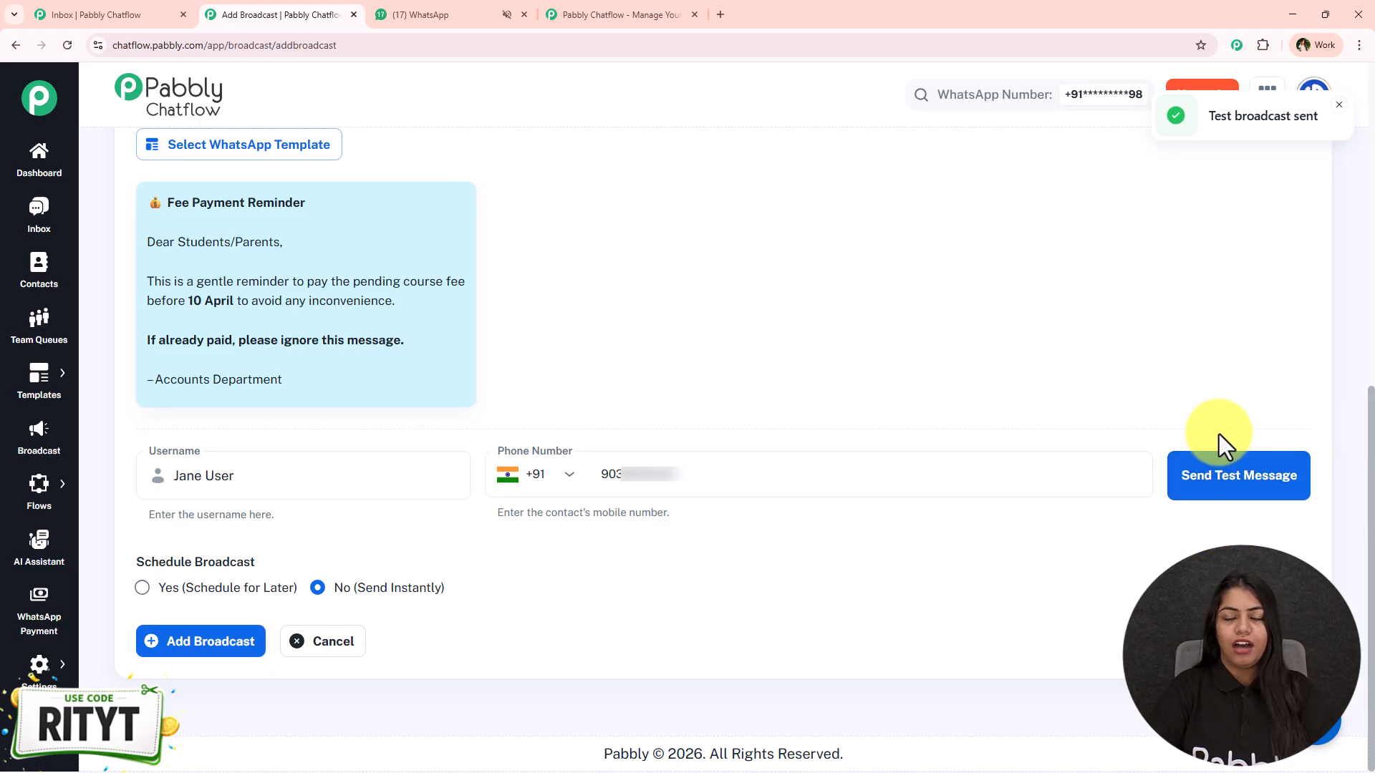
- Switch to WhatsApp Web and check the Pabbly Chatflow 2 chat for the fee payment reminder test message
left_click(466, 15)
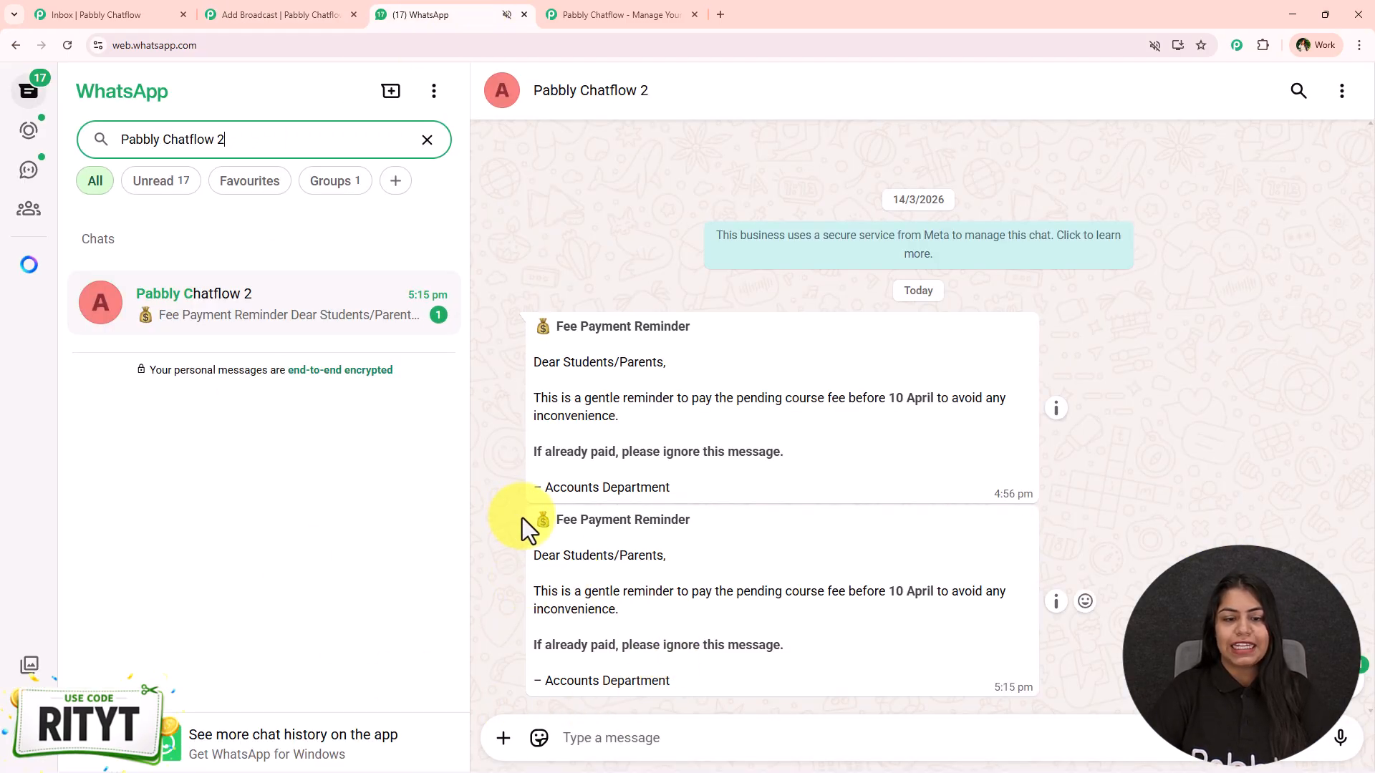
left_click_drag(522, 517, 691, 693)
left_click(714, 679)
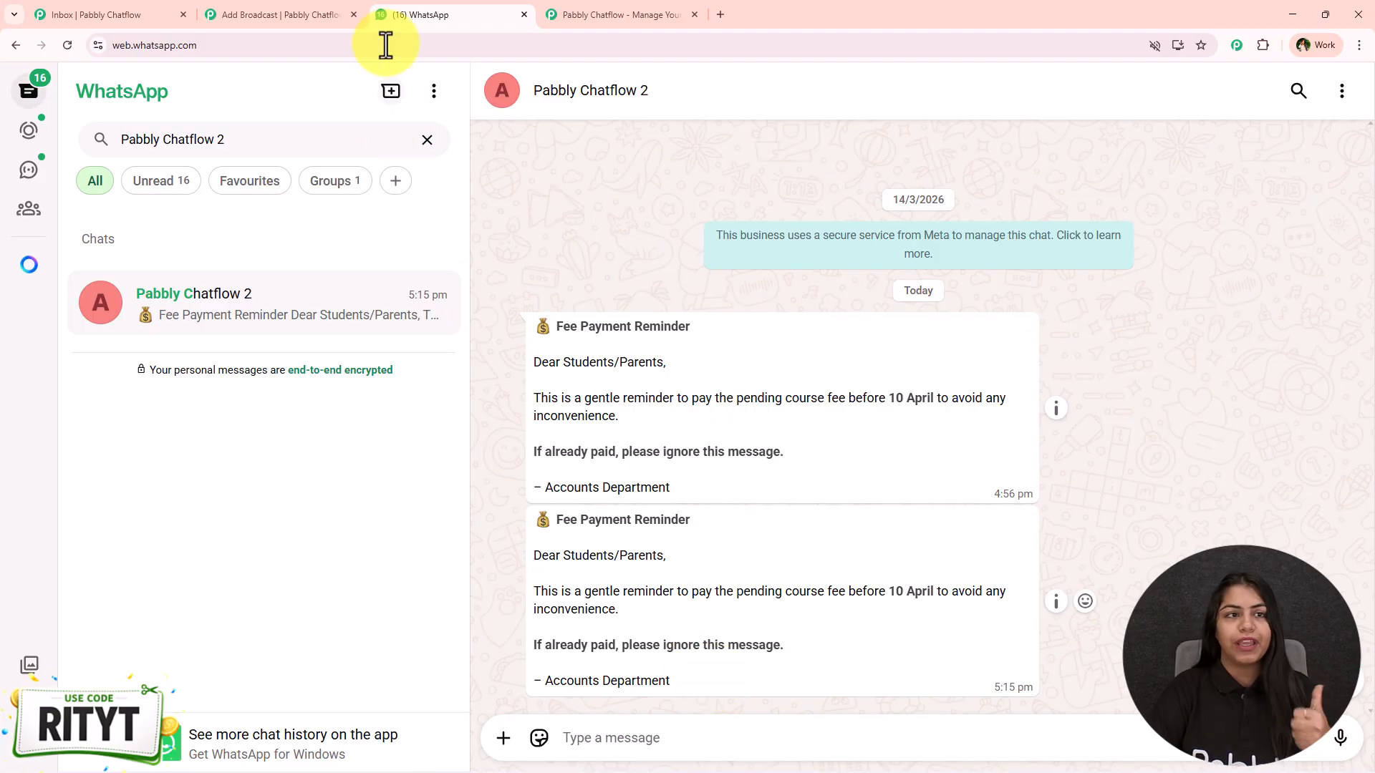
- Return to the broadcast form and replace the test recipient's phone number with a ten-digit placeholder number
left_click(357, 21)
left_click_drag(749, 477, 599, 447)
type("9")
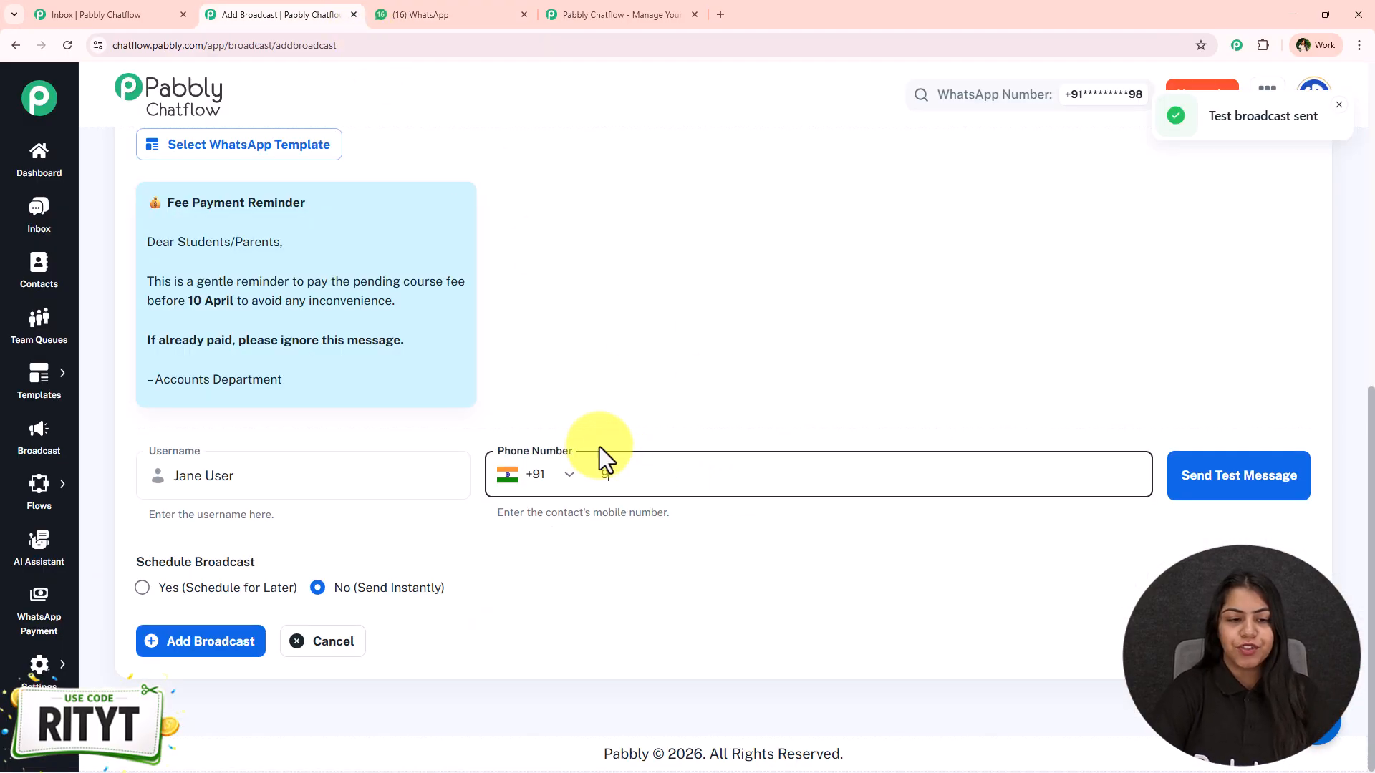
type("9999999999")
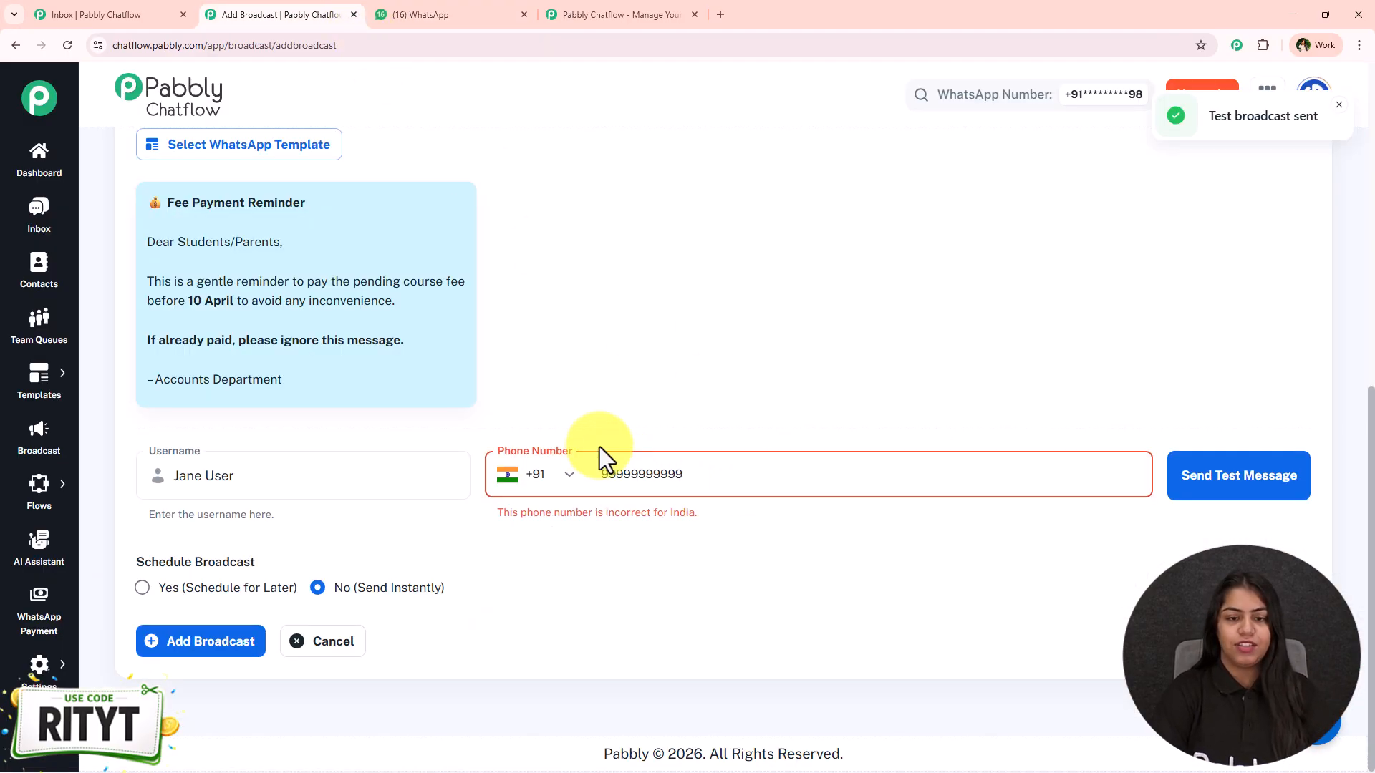
key("BackSpace")
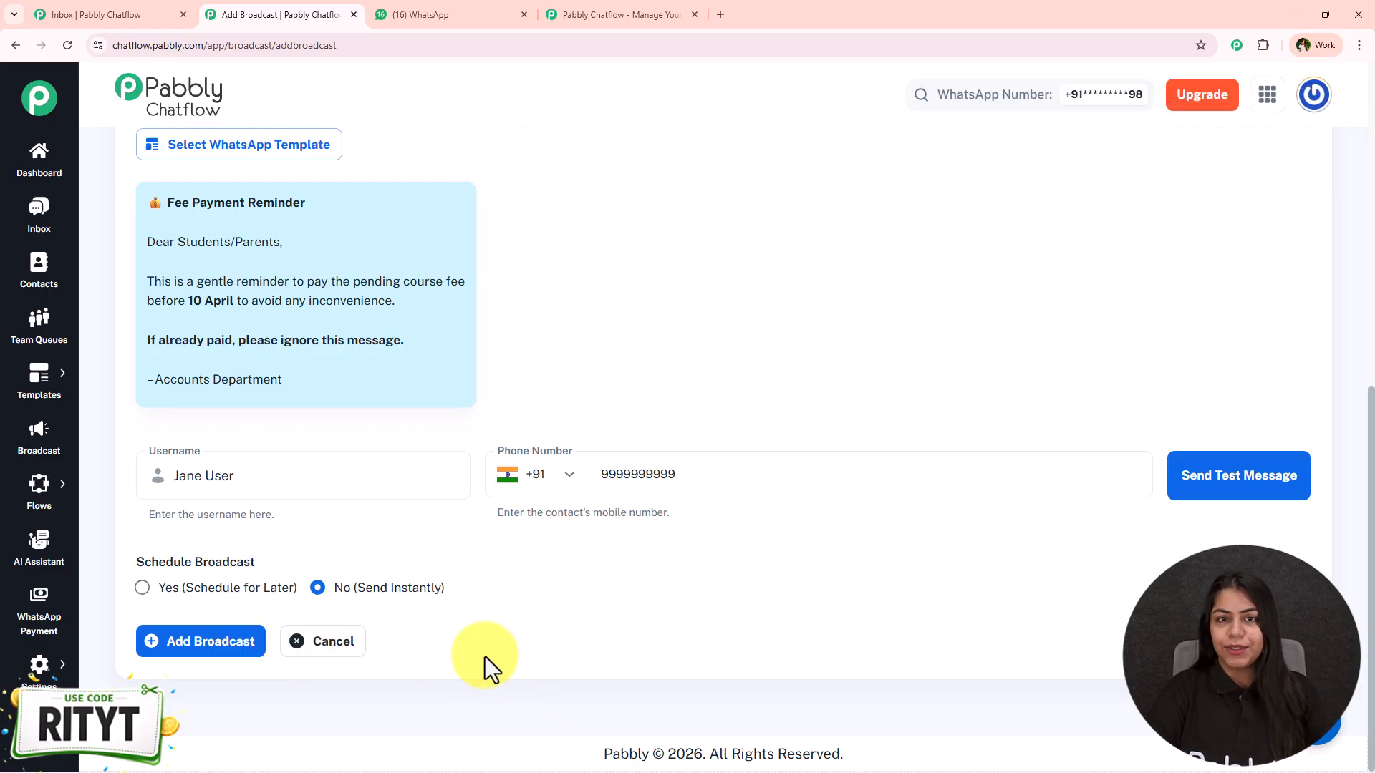
- Schedule the broadcast for later, on 04/08/2026 at 05:00 PM
left_click(214, 584)
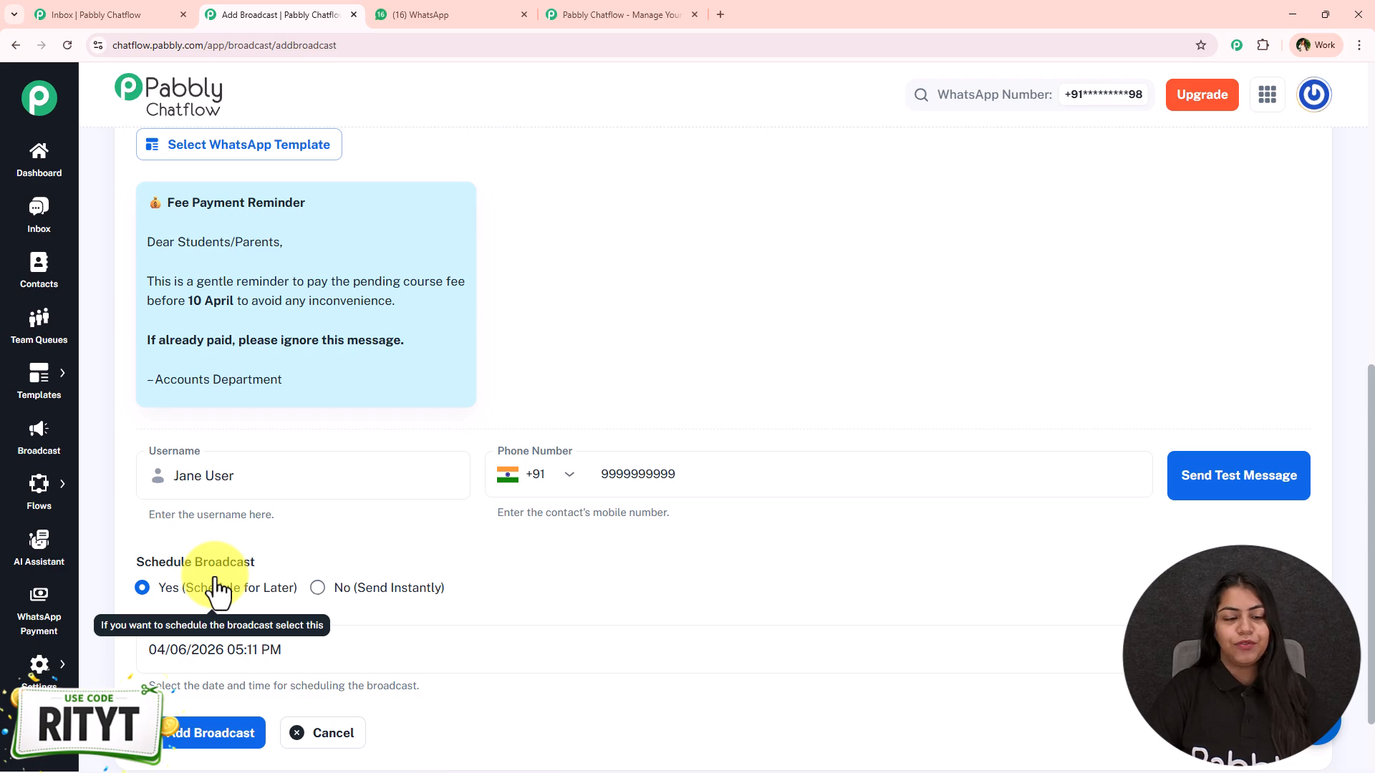
left_click(723, 650)
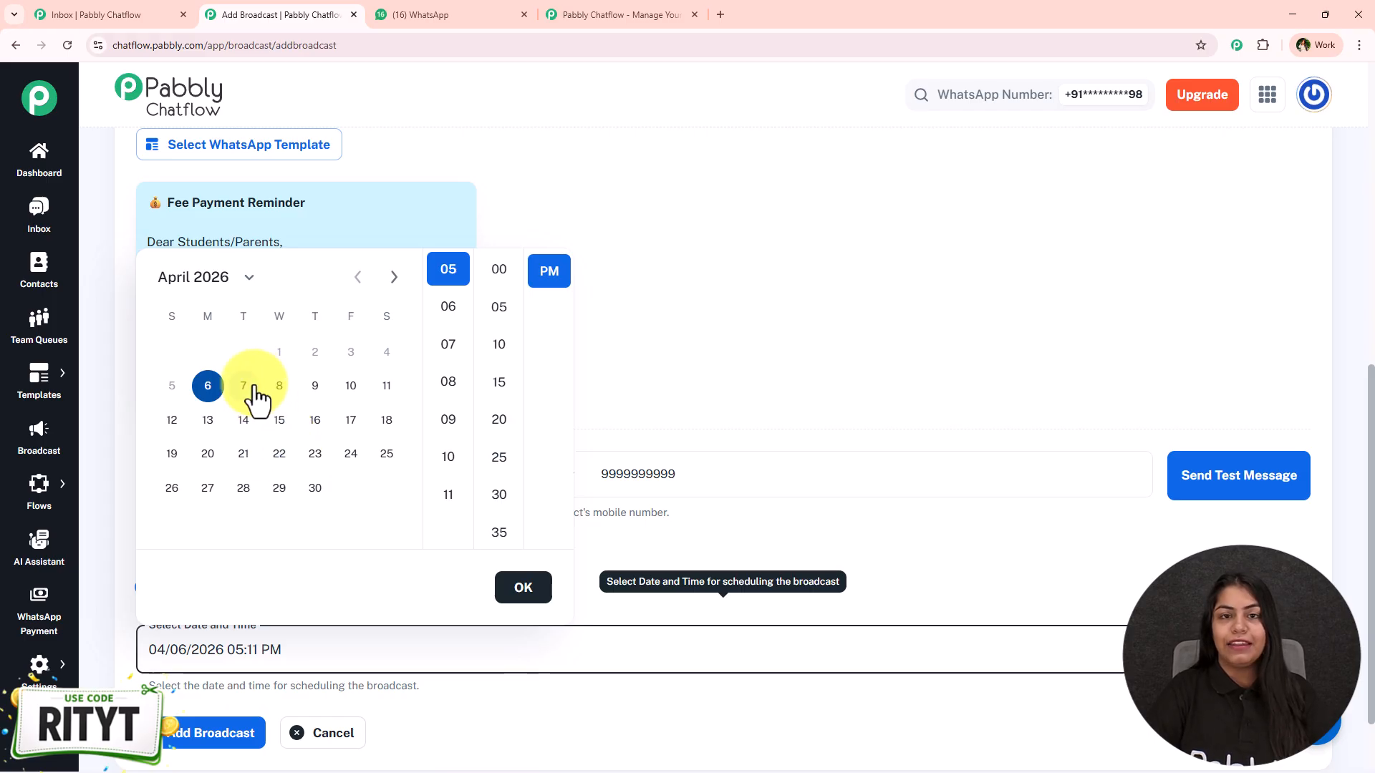
left_click(275, 390)
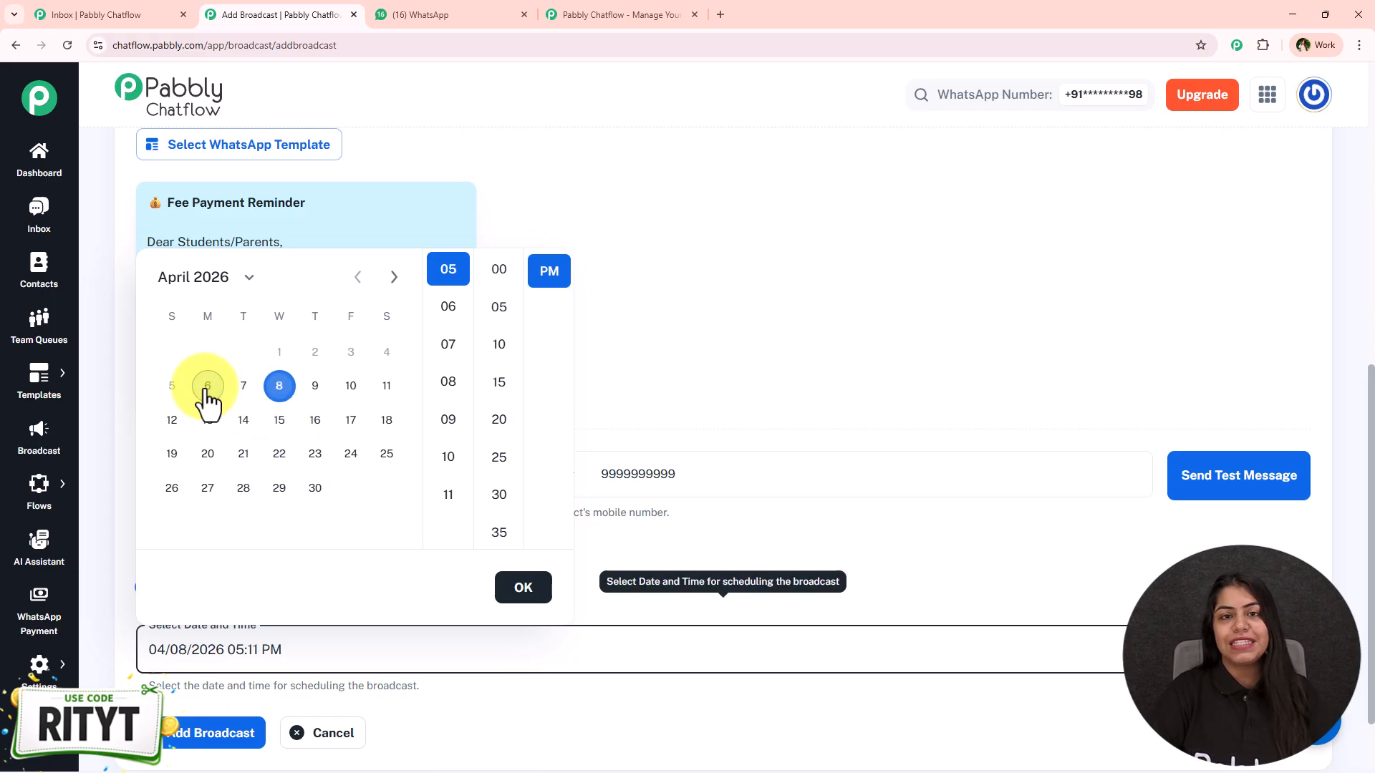
left_click(499, 270)
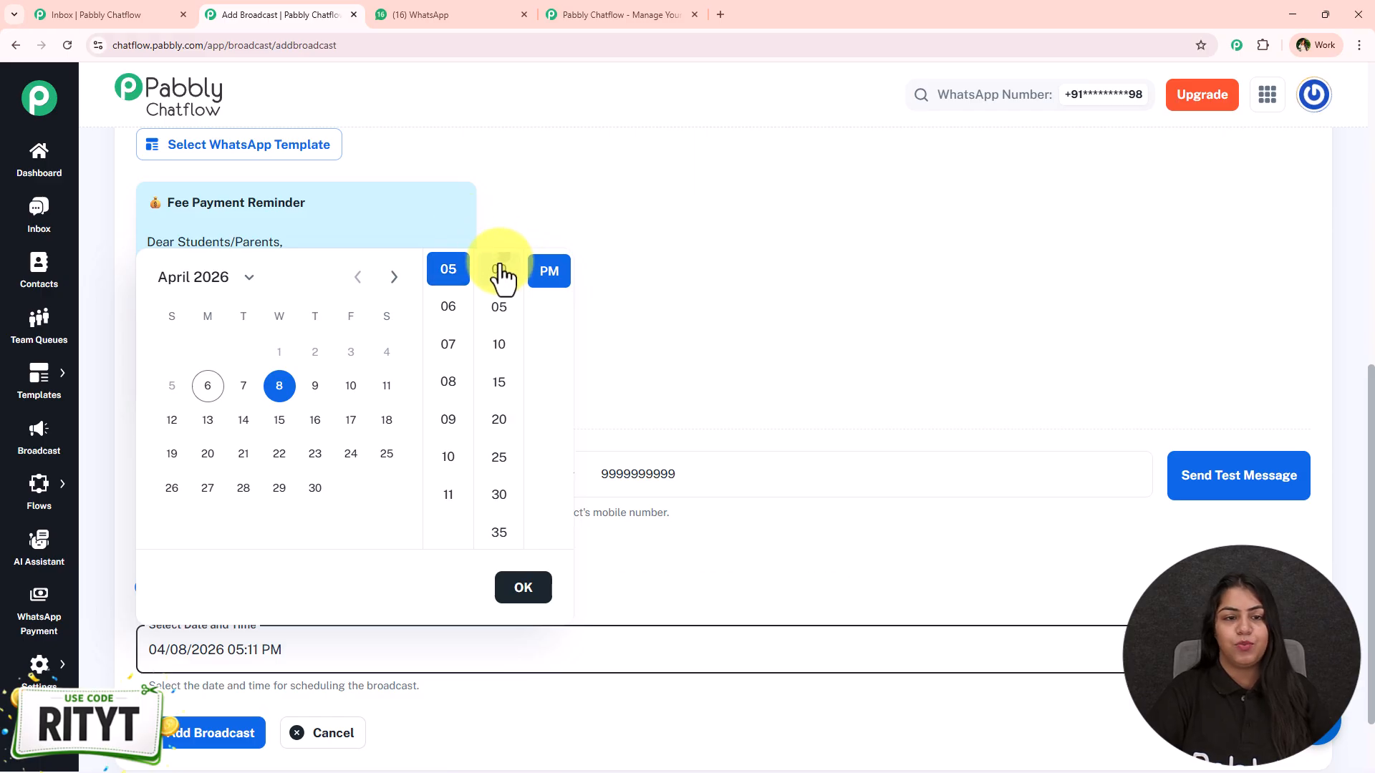
left_click(531, 583)
- Add the scheduled broadcast and view its entry in the list of WhatsApp campaigns
scroll(399, 630, "down", 2)
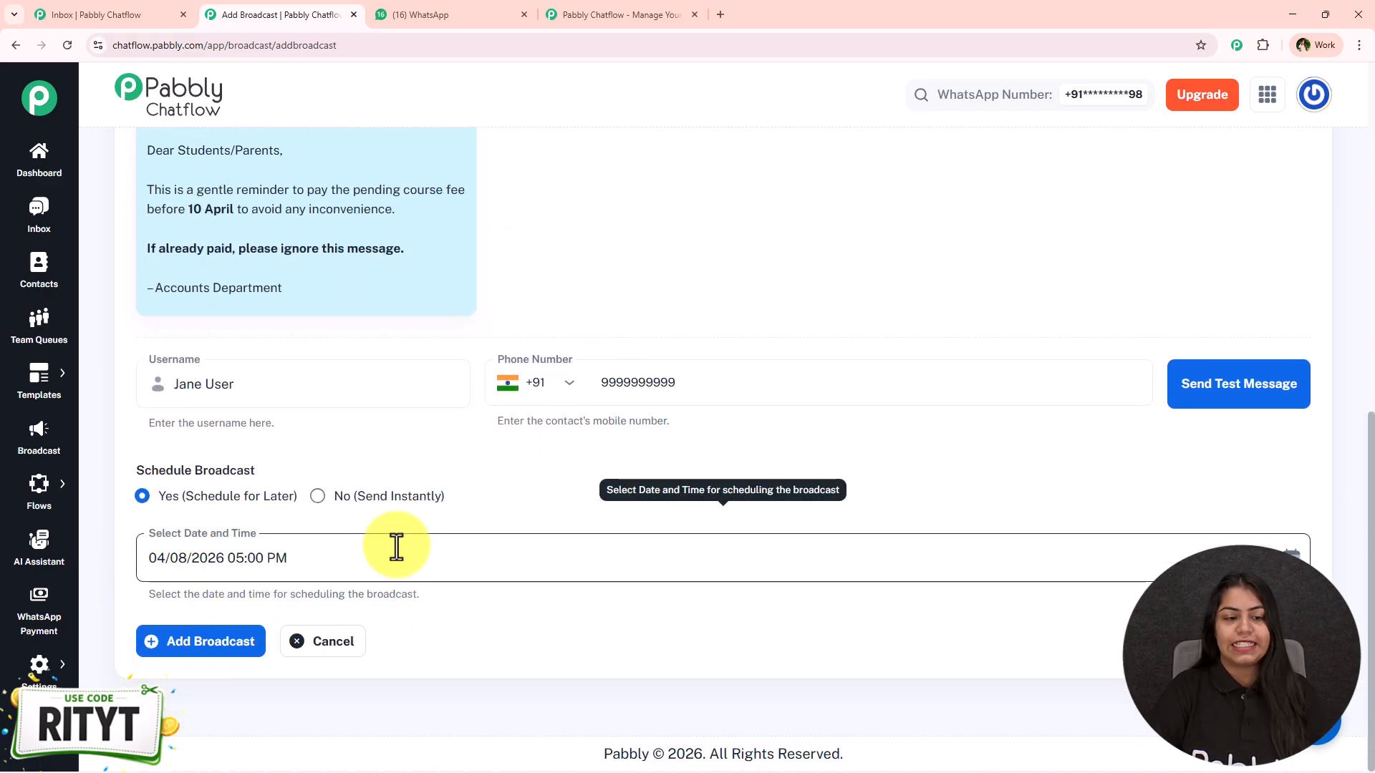
left_click(233, 644)
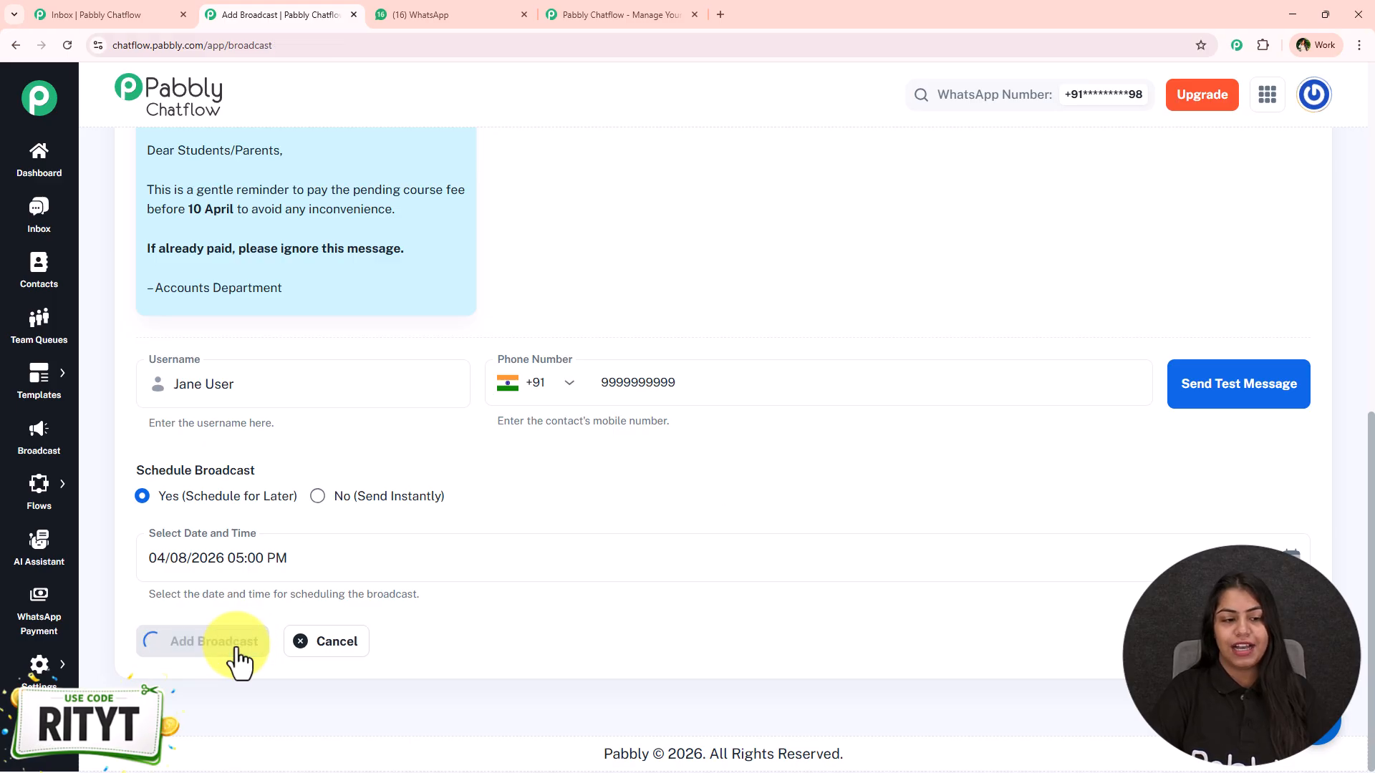
scroll(233, 740, "down", 2)
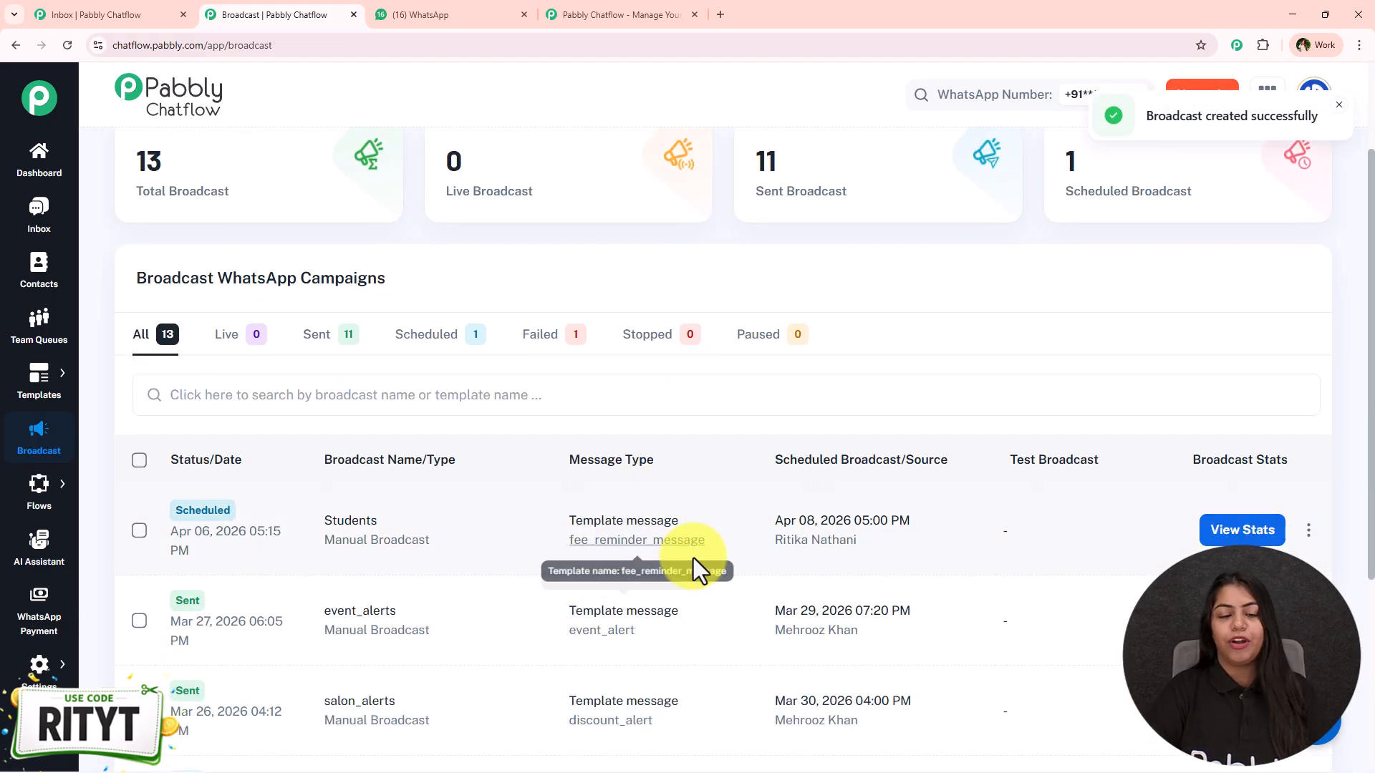
- Check the scheduled date and time of the Students broadcast in the campaign list
left_click_drag(775, 520, 1001, 538)
left_click(852, 522)
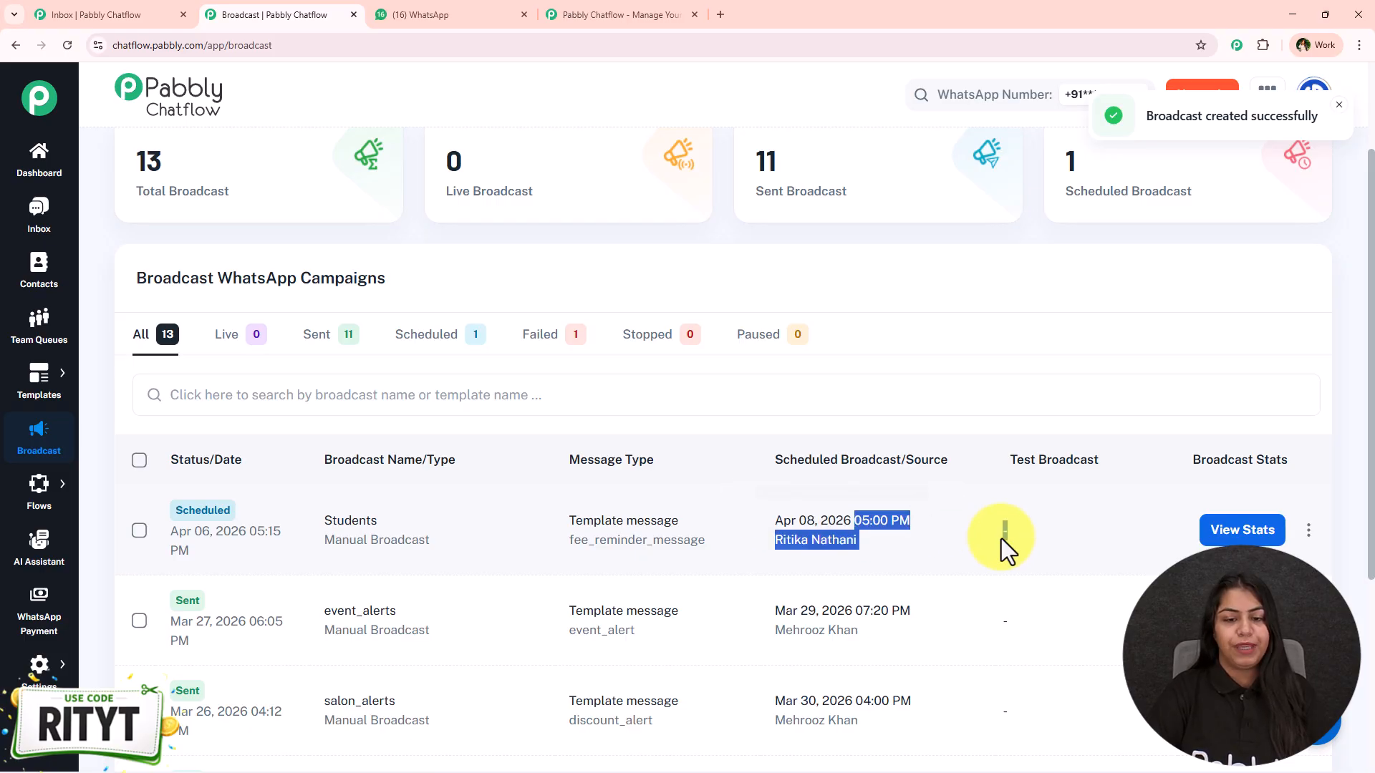
left_click(961, 521)
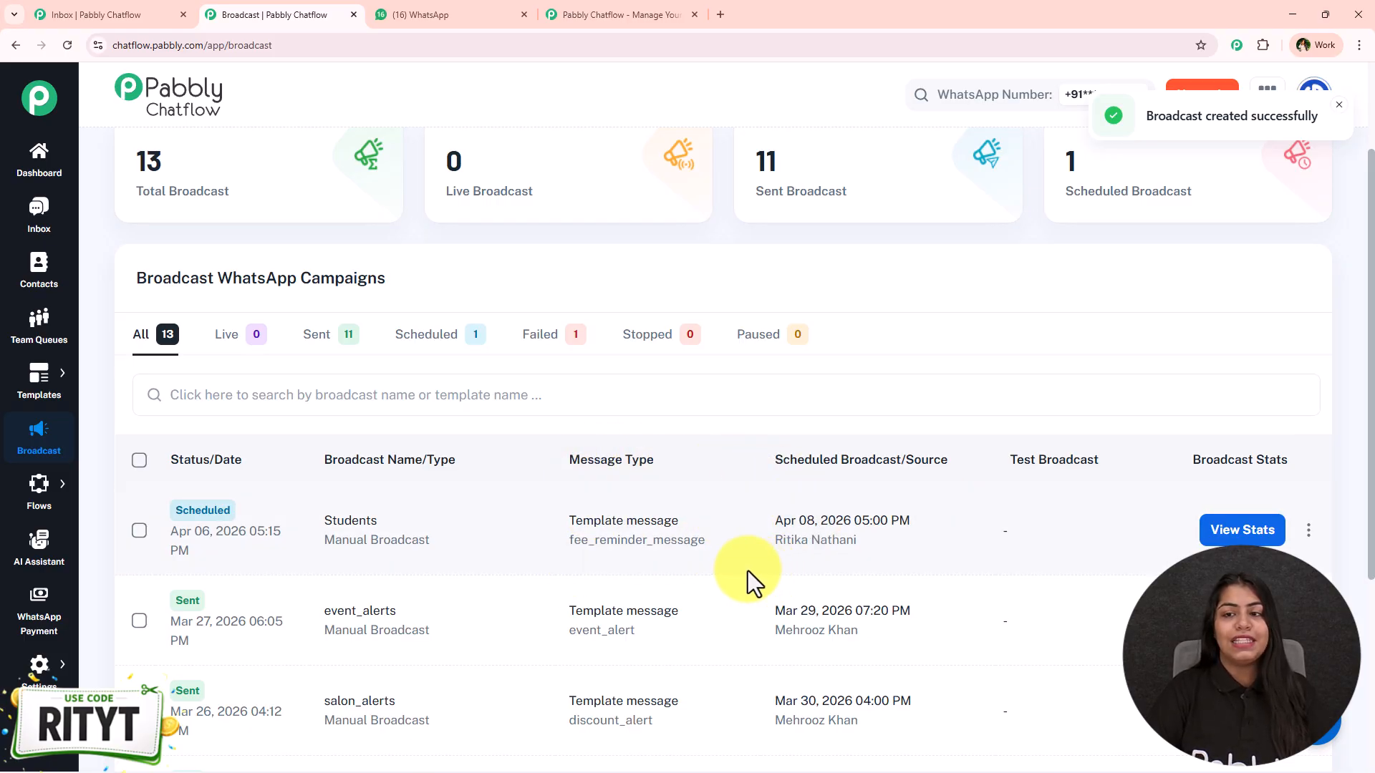
- Open the broadcast report of the event_alerts campaign and review its delivery statistics
scroll(730, 580, "down", 1)
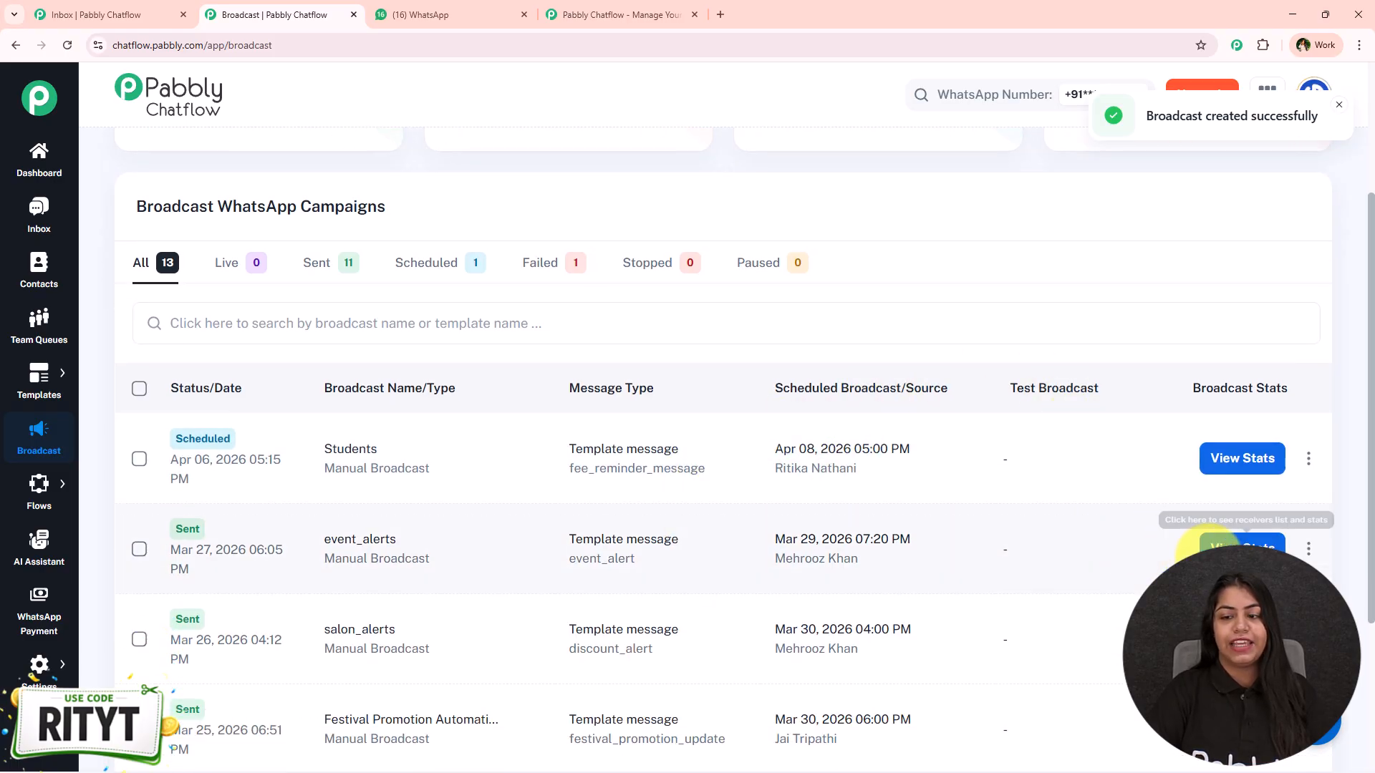
left_click(1190, 547)
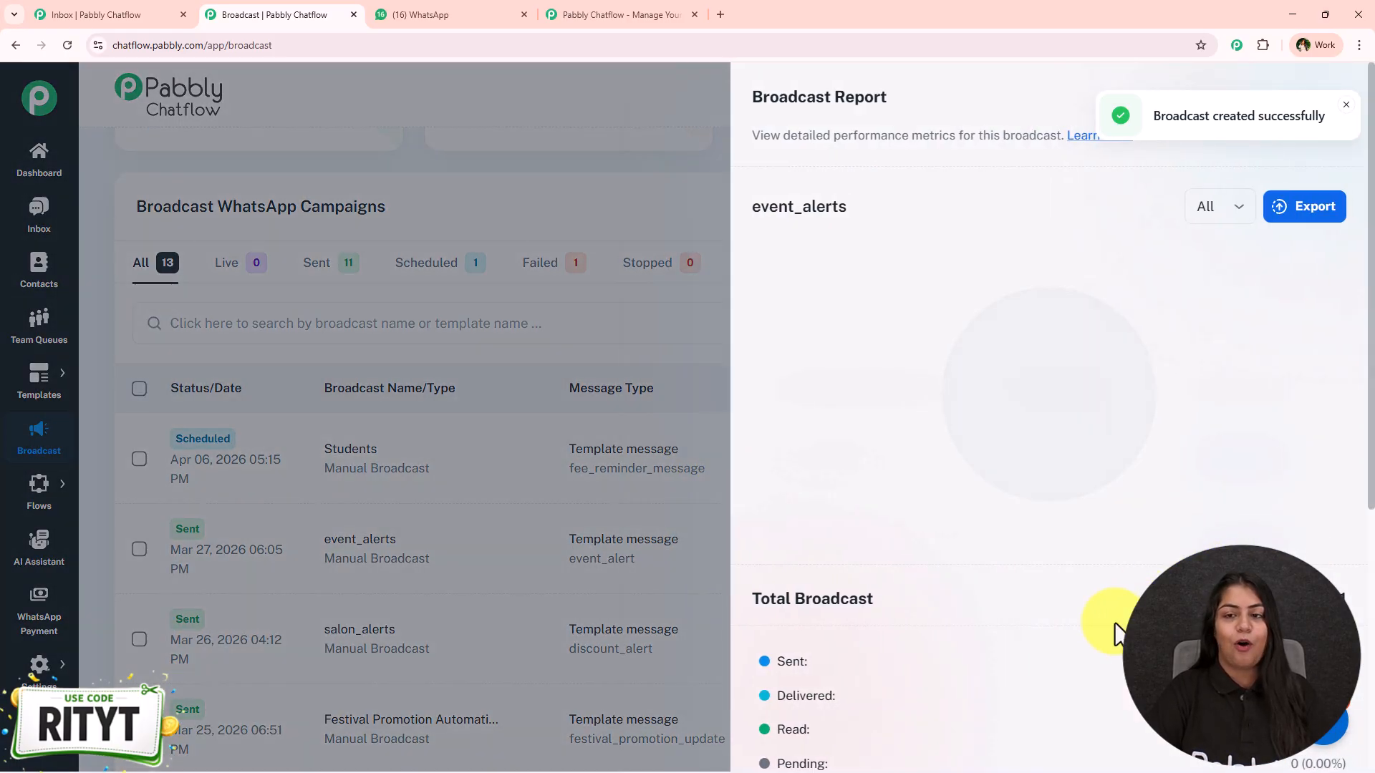
scroll(1012, 642, "down", 3)
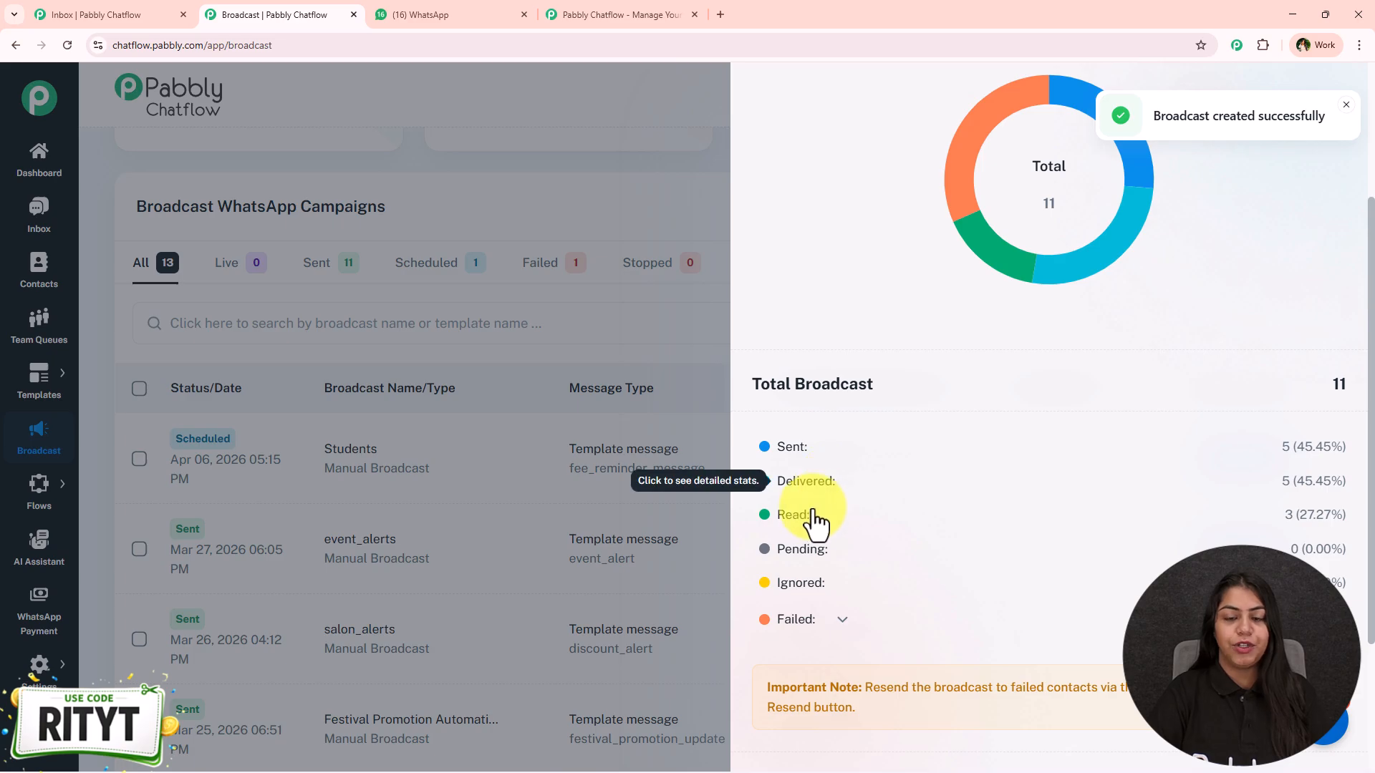
- Examine the failed-delivery details of the event_alerts broadcast, then close the report and return to the broadcast overview
left_click(814, 635)
scroll(1015, 579, "up", 2)
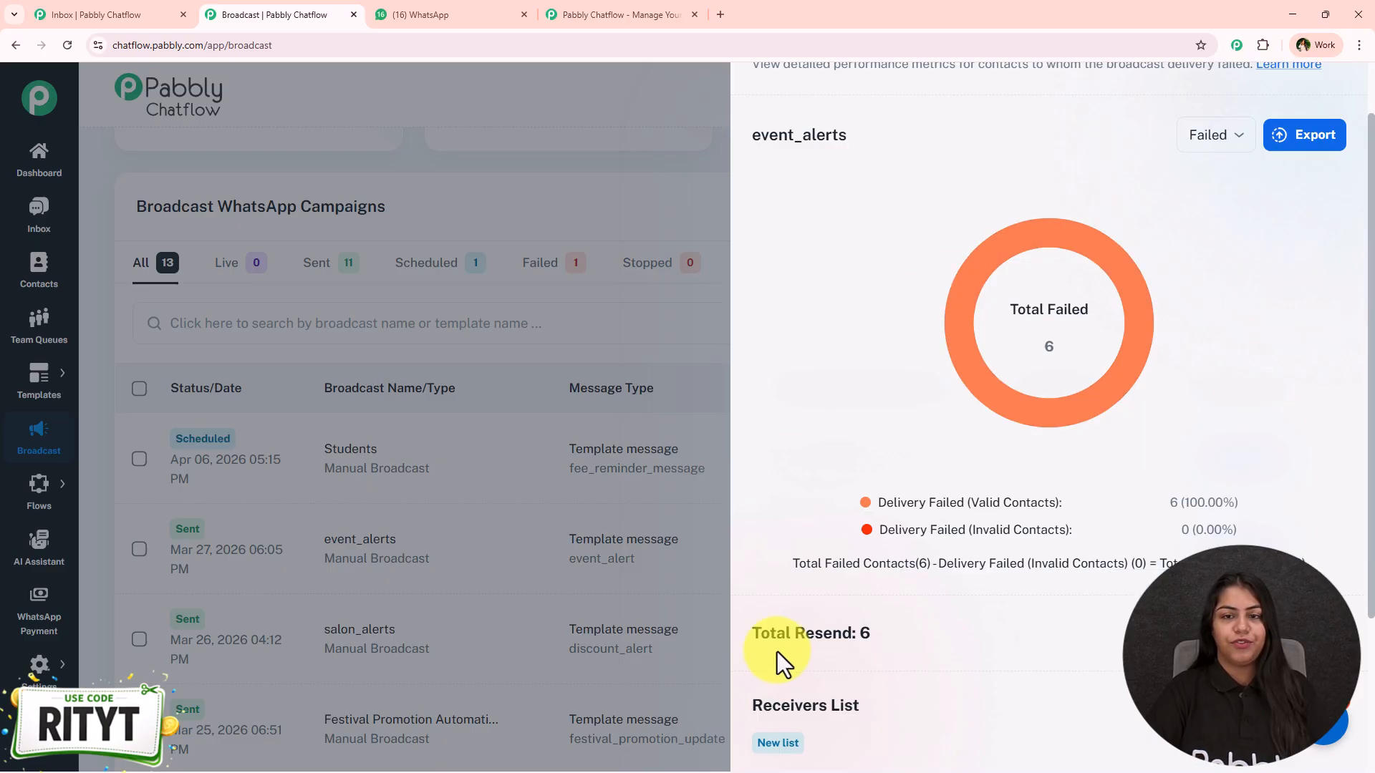
scroll(977, 568, "up", 1)
left_click(1325, 97)
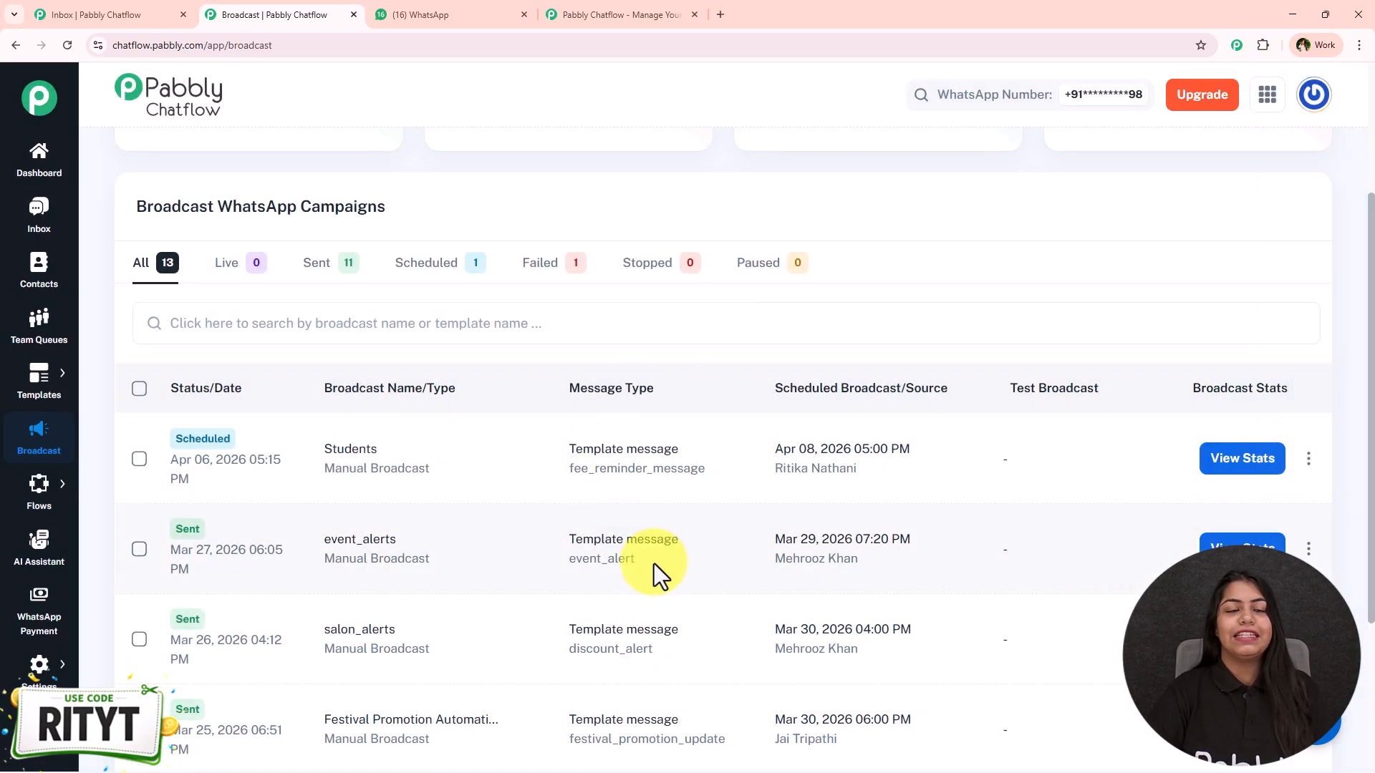
scroll(651, 568, "up", 3)
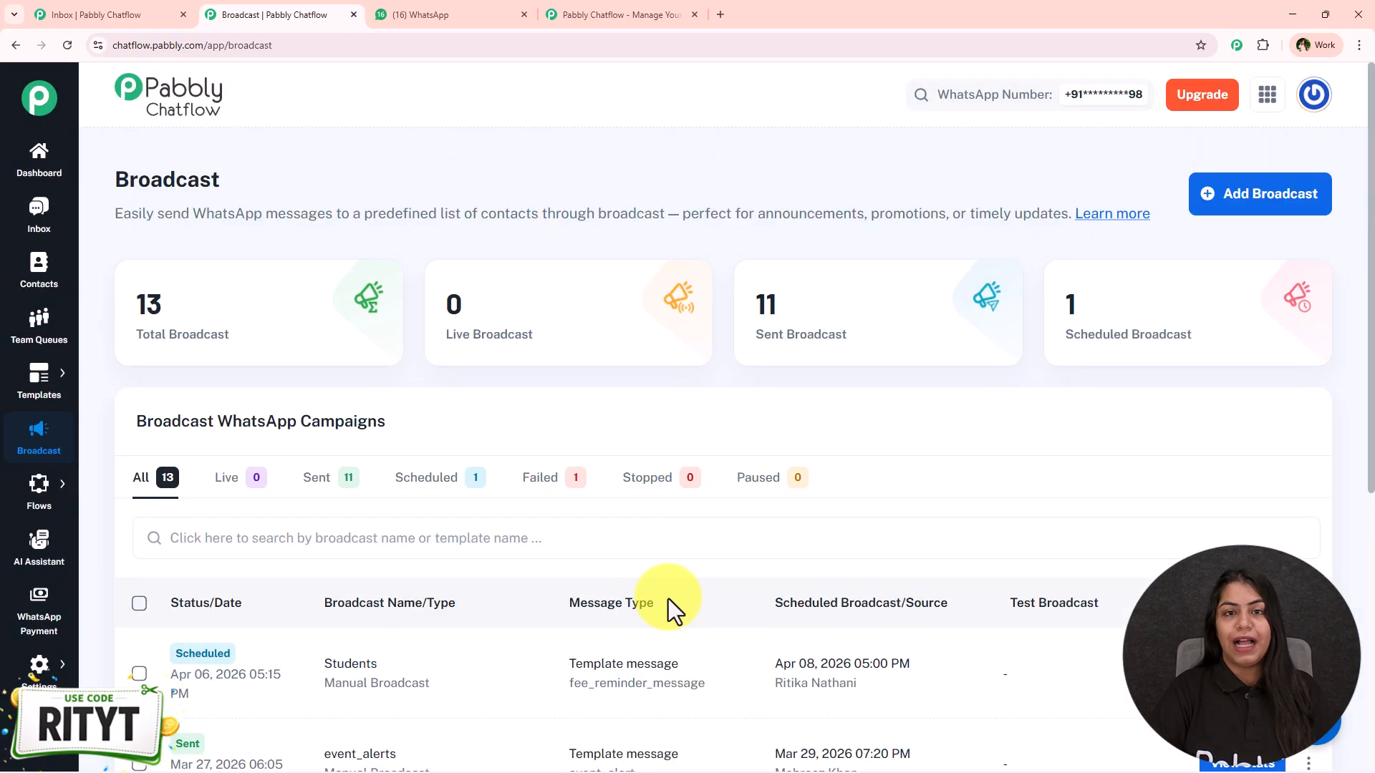
- Switch to WhatsApp Web to review the latest Fee Payment Reminder message, and return to the Pabbly Chatflow broadcast overview
left_click(444, 14)
left_click_drag(693, 521, 537, 520)
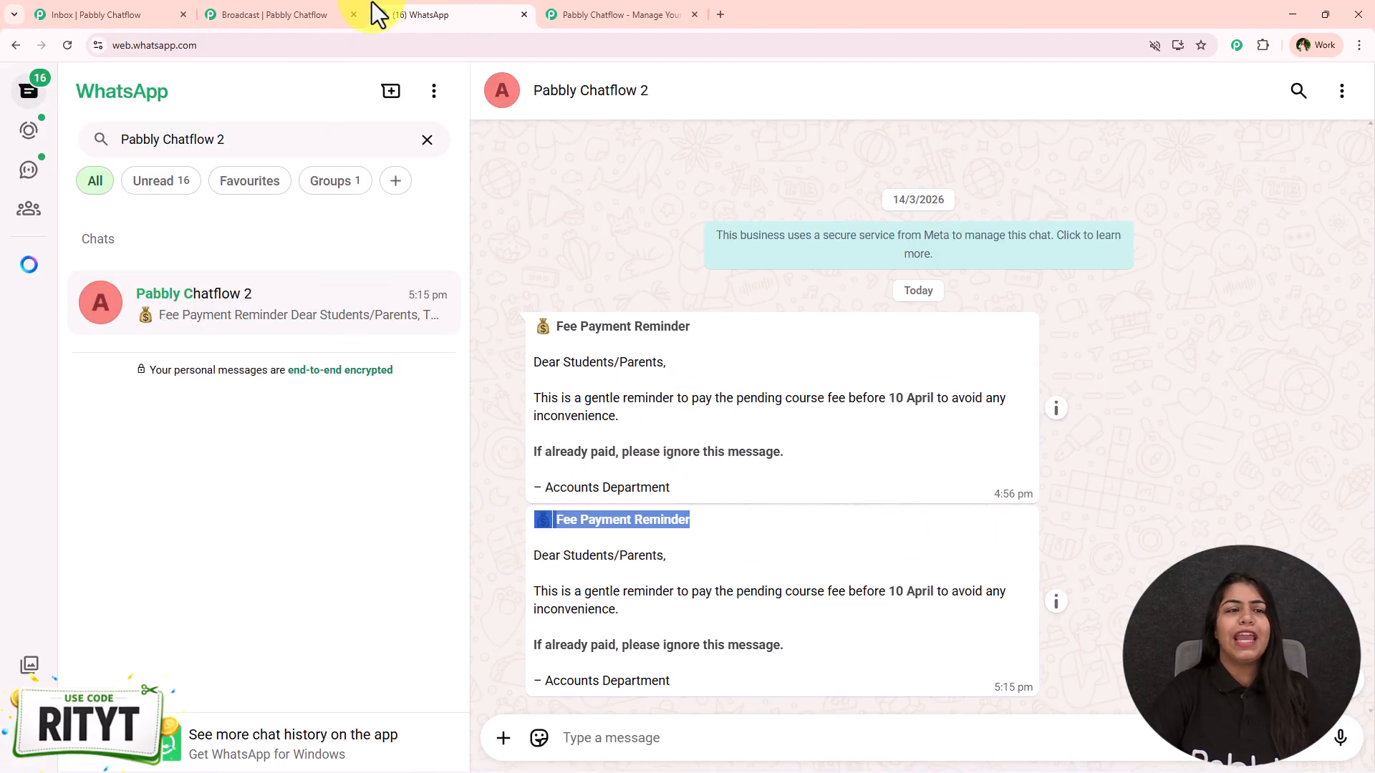
left_click(230, 3)
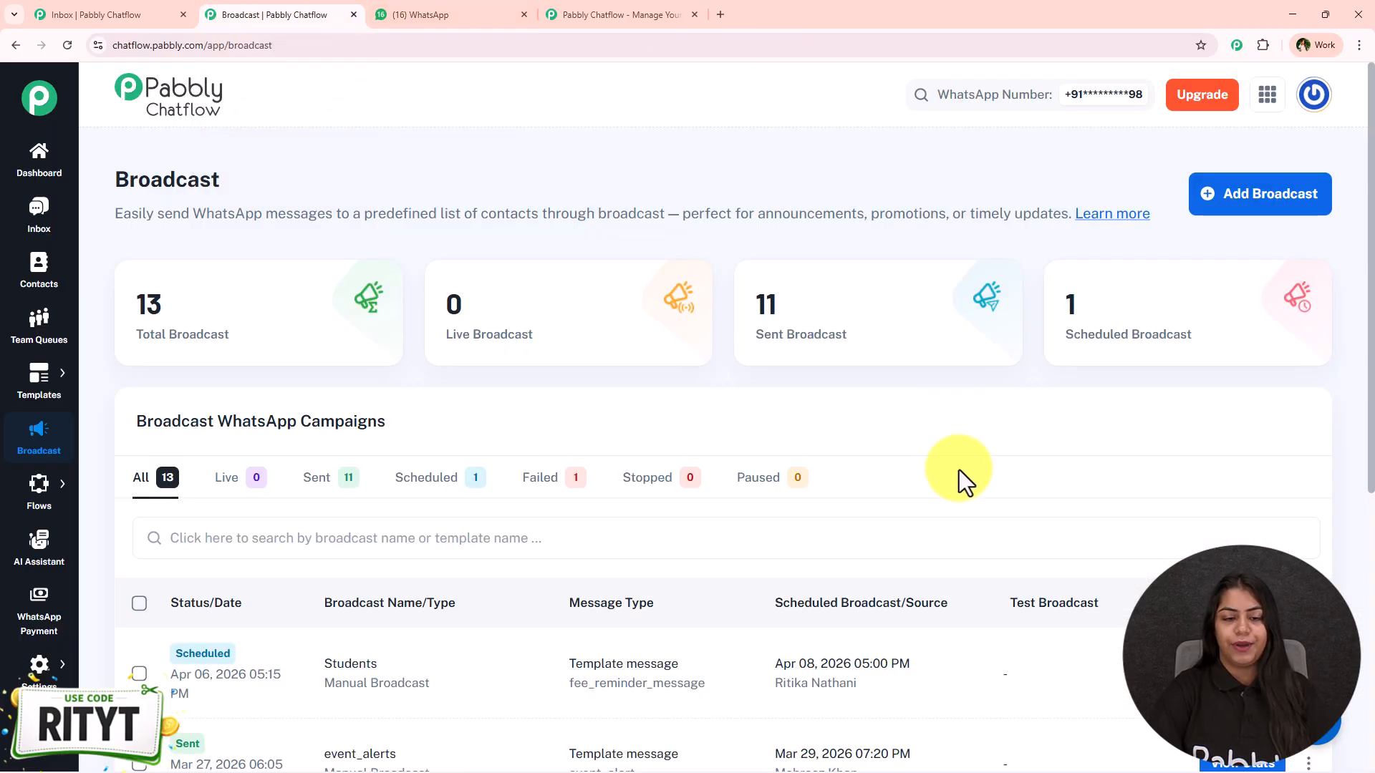
scroll(938, 473, "down", 3)
scroll(491, 608, "up", 3)
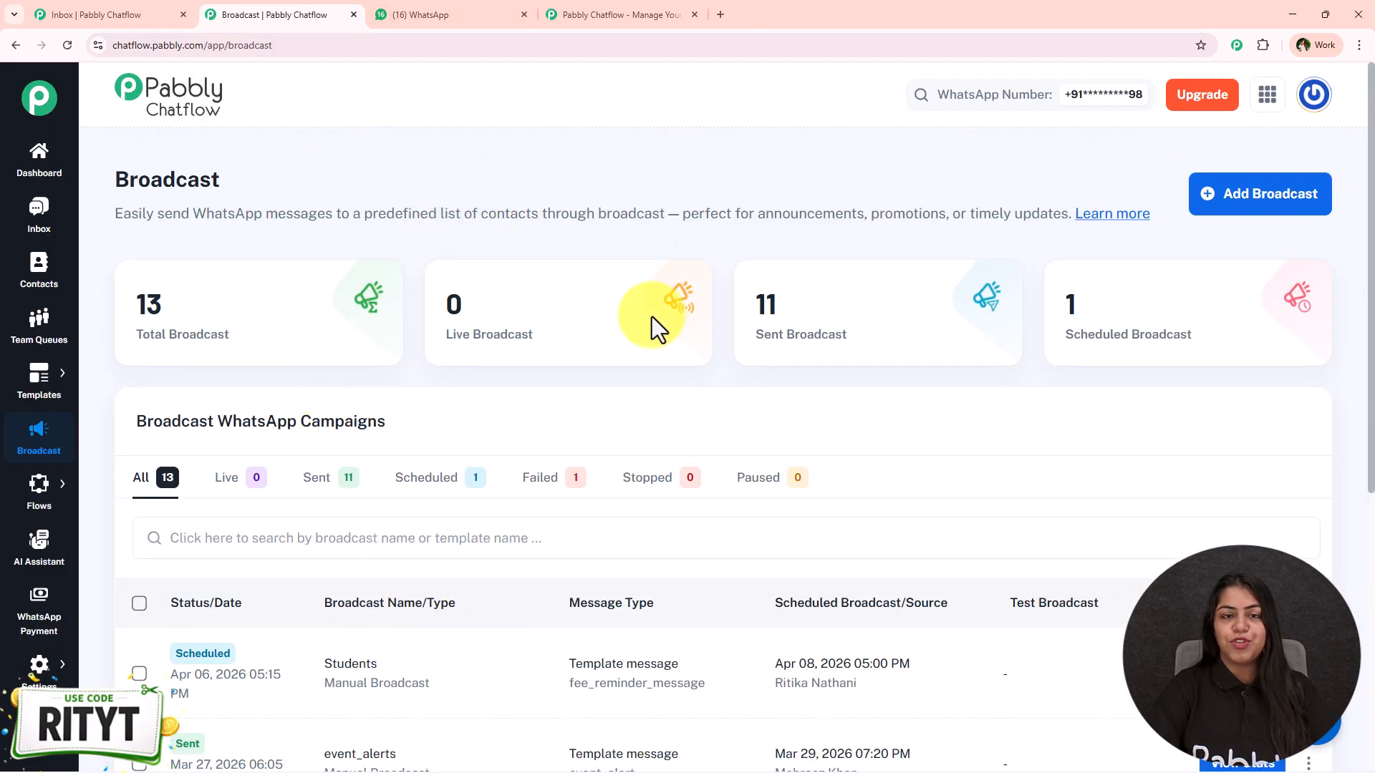